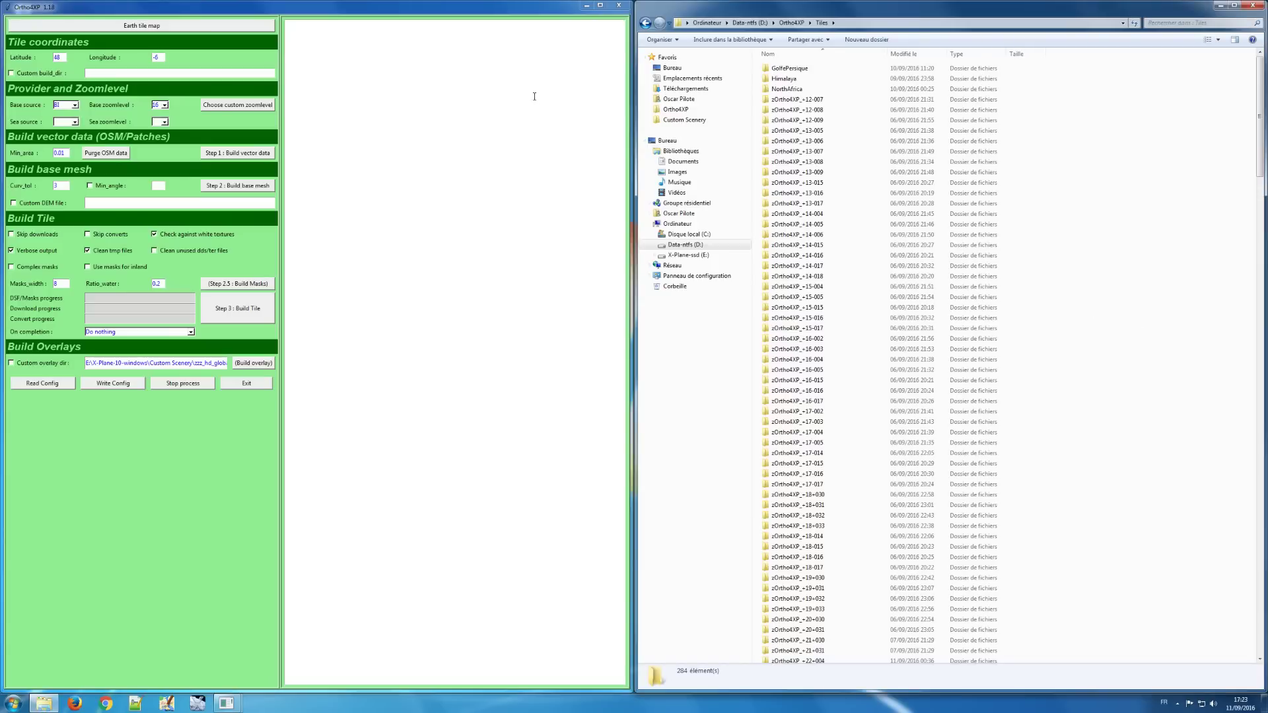
Open the Earth tile map and place it beside the file explorer with the North African tiles in view
left_click(214, 26)
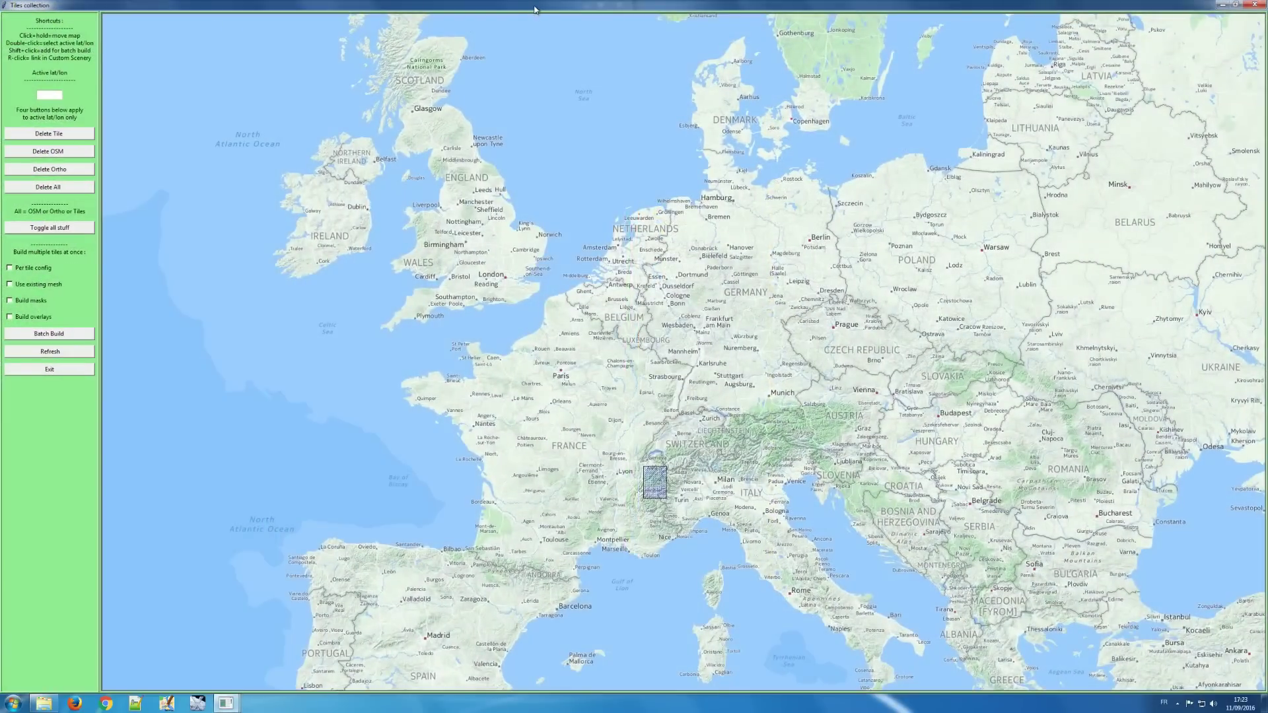
left_click_drag(535, 9, 1, 63)
left_click_drag(375, 239, 383, 424)
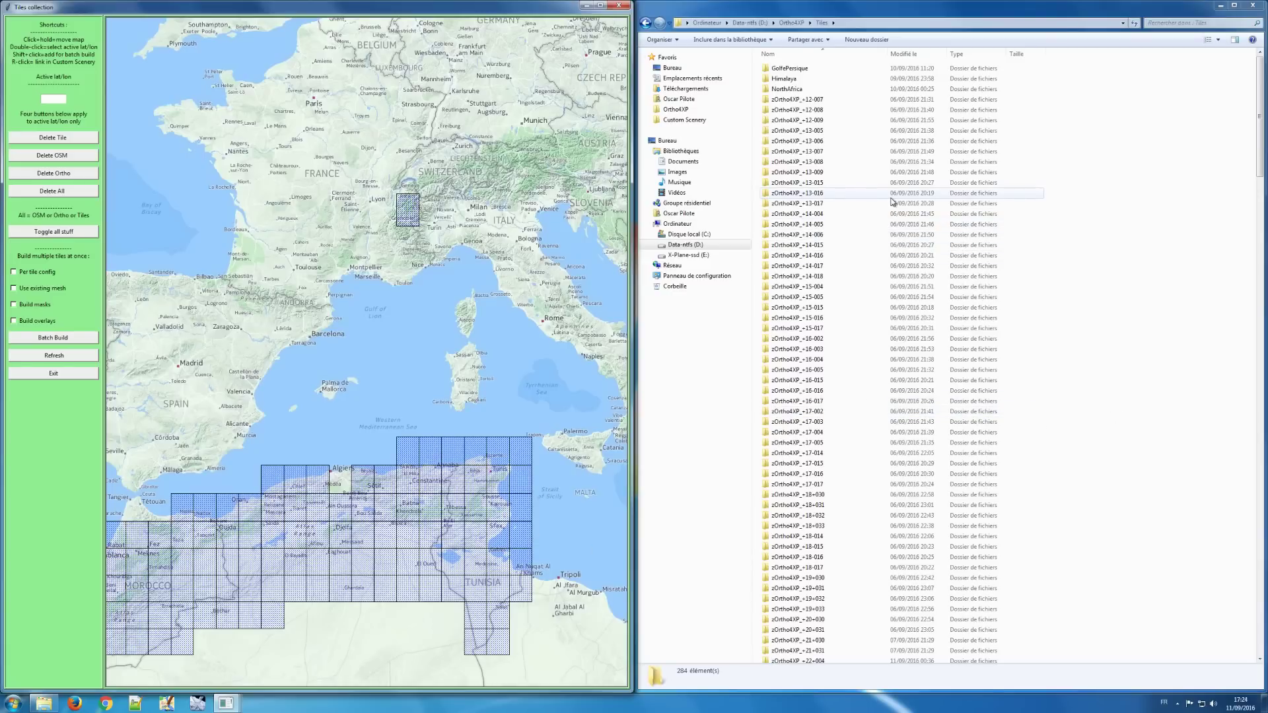
Examine the DSF files under GolfePersique, Earth nav data, +20+050, and return to the Tiles folder
double_click(793, 69)
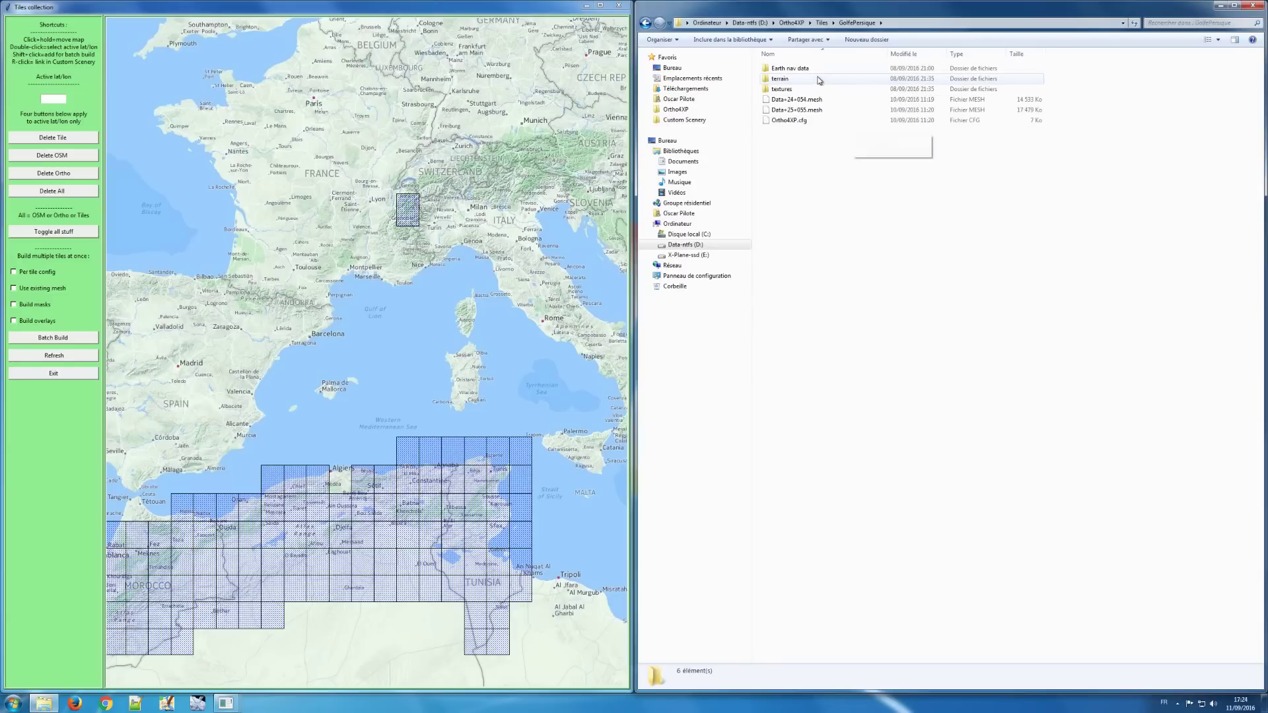
double_click(806, 69)
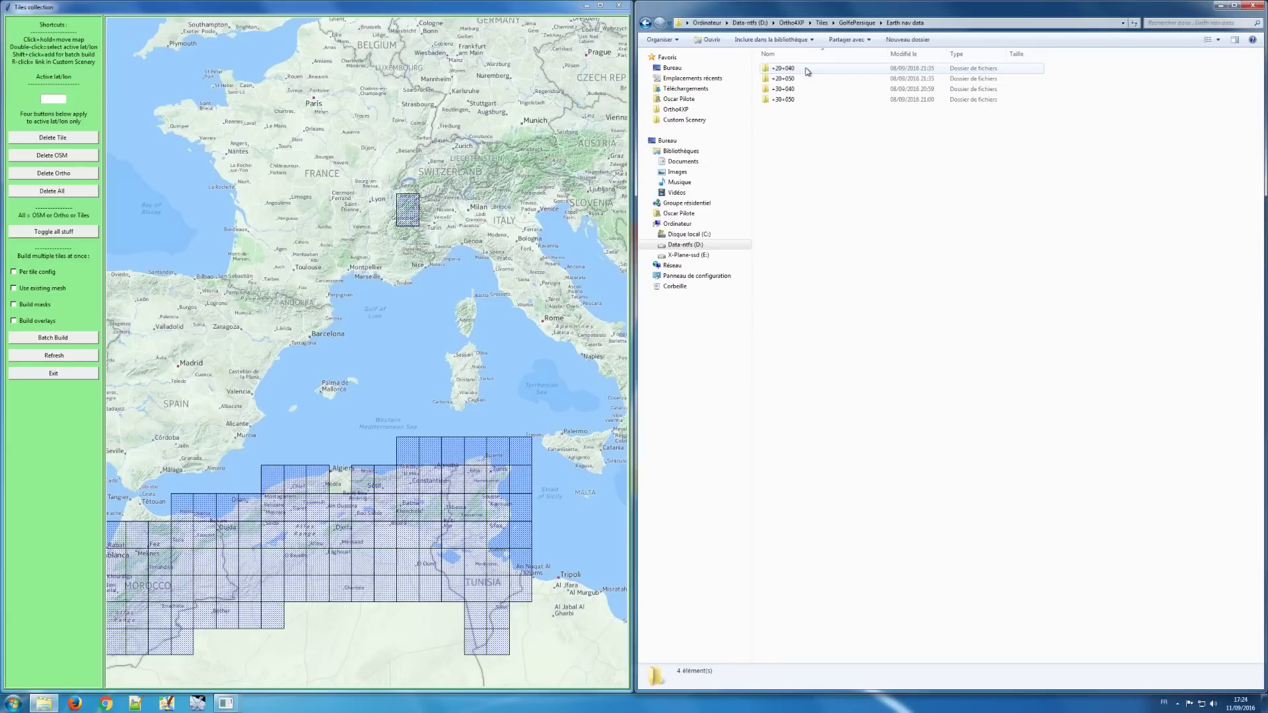
double_click(802, 78)
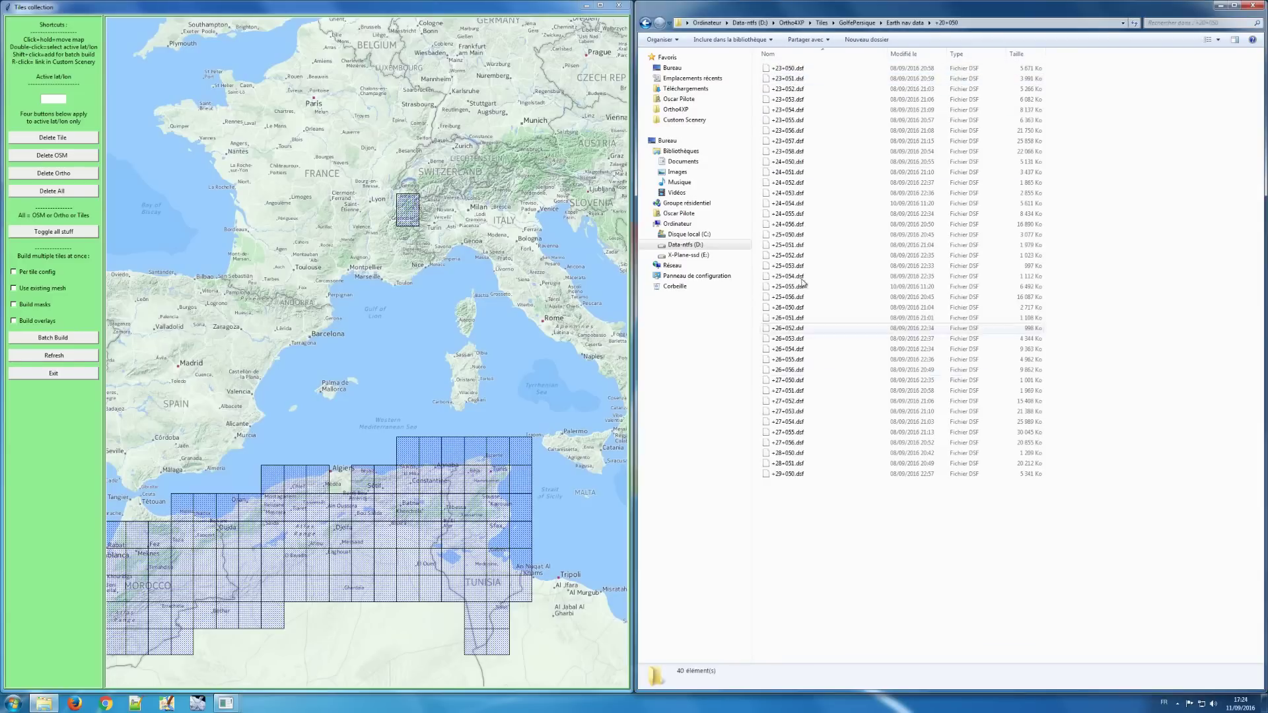
left_click(648, 24)
left_click(647, 25)
left_click(648, 24)
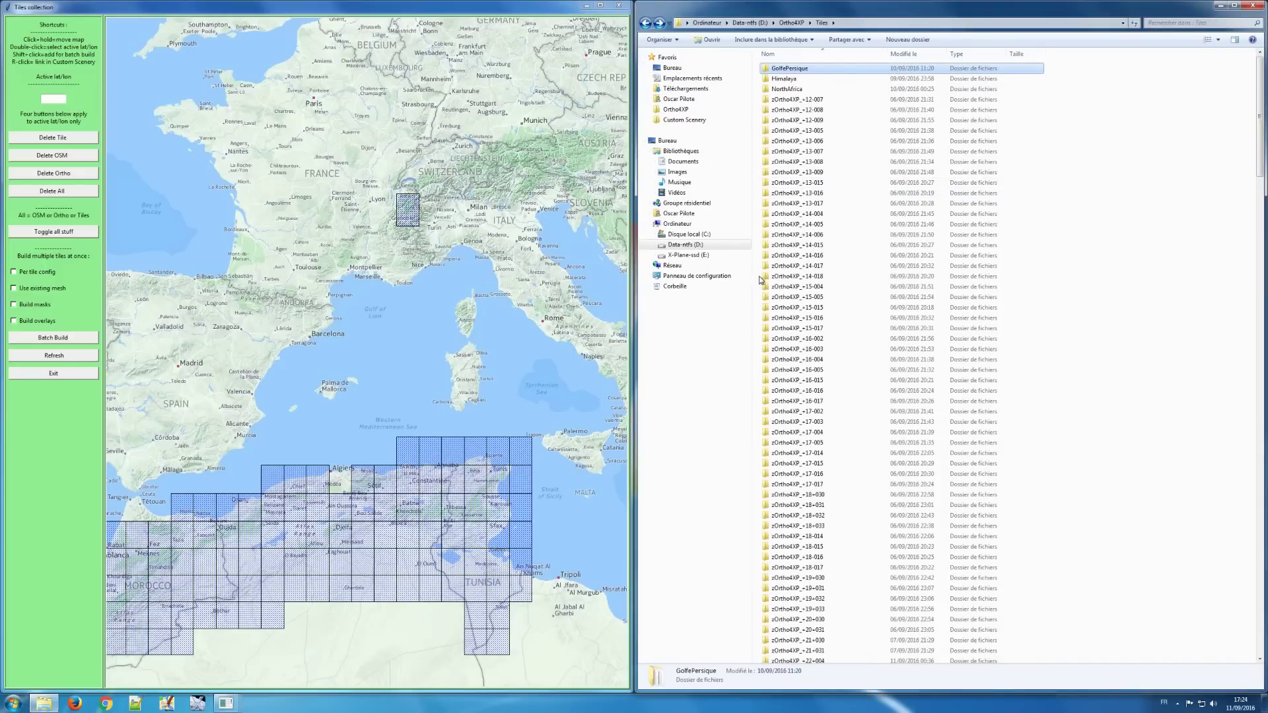
Open the Custom Scenery folder and link the adjacent tiles +36+007 and +36+008 near Constantine into it from the map
left_click(487, 319)
left_click_drag(486, 319, 490, 281)
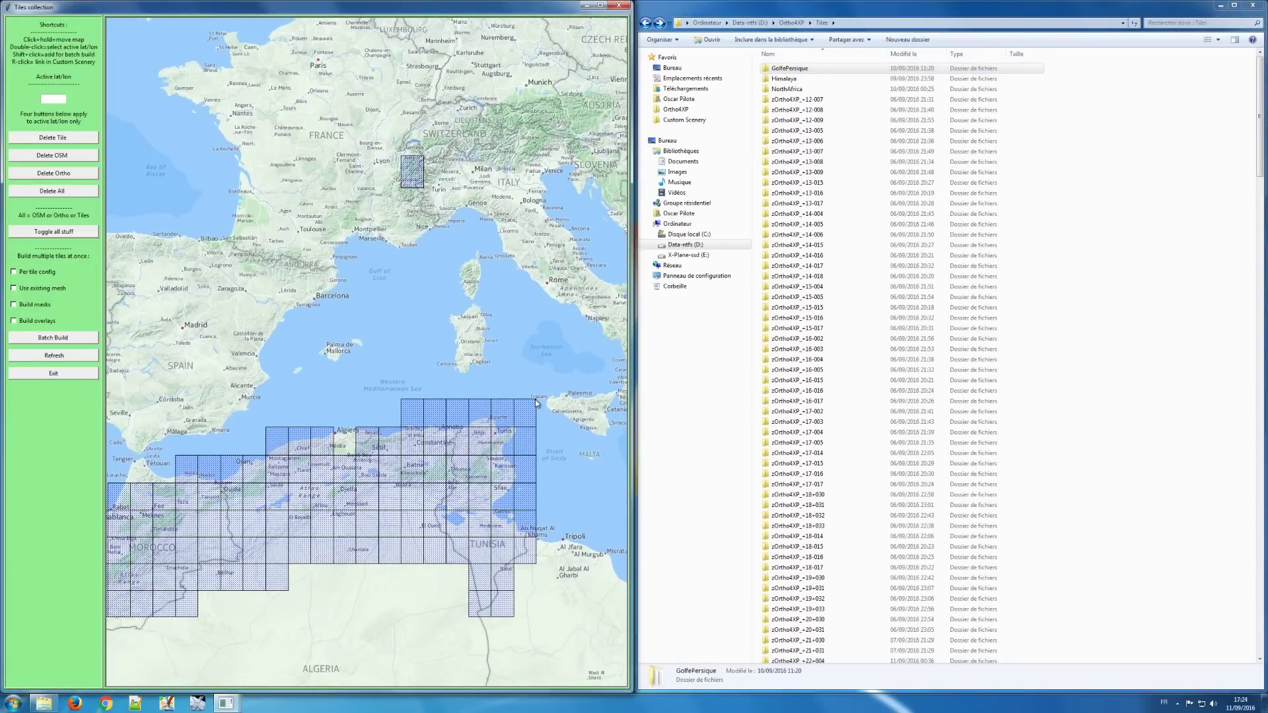
left_click(700, 121)
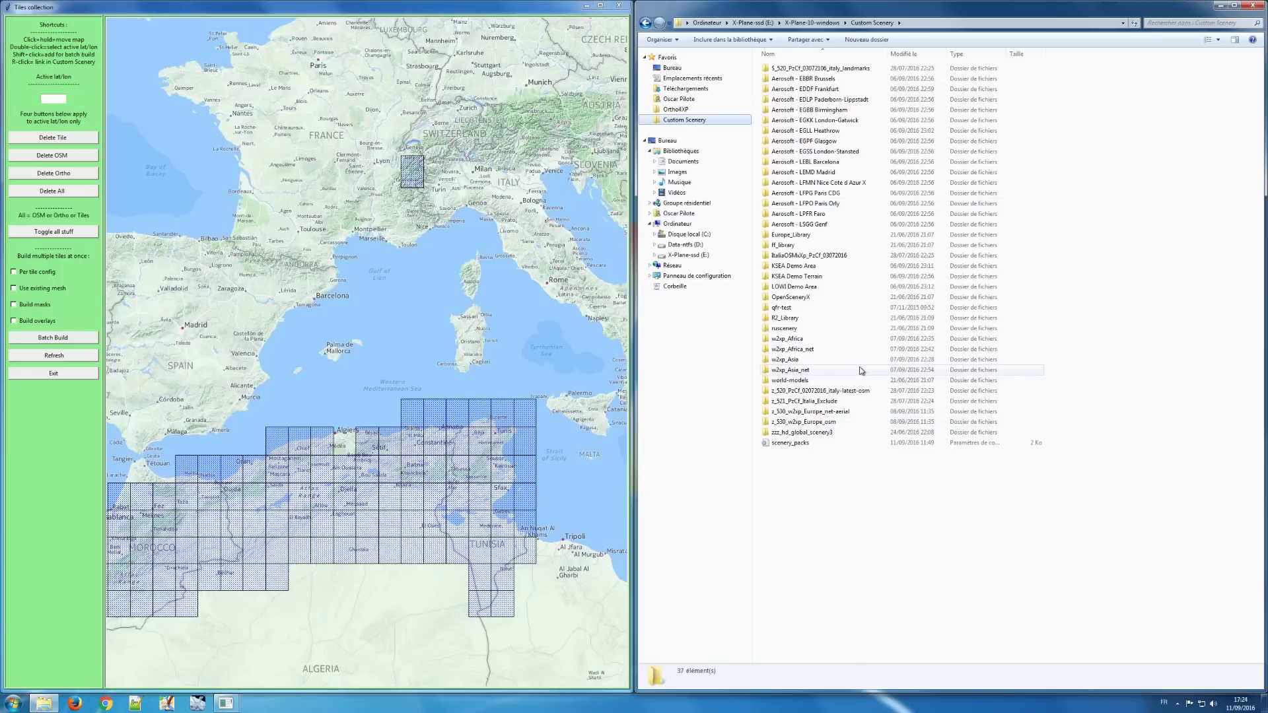
left_click(437, 445)
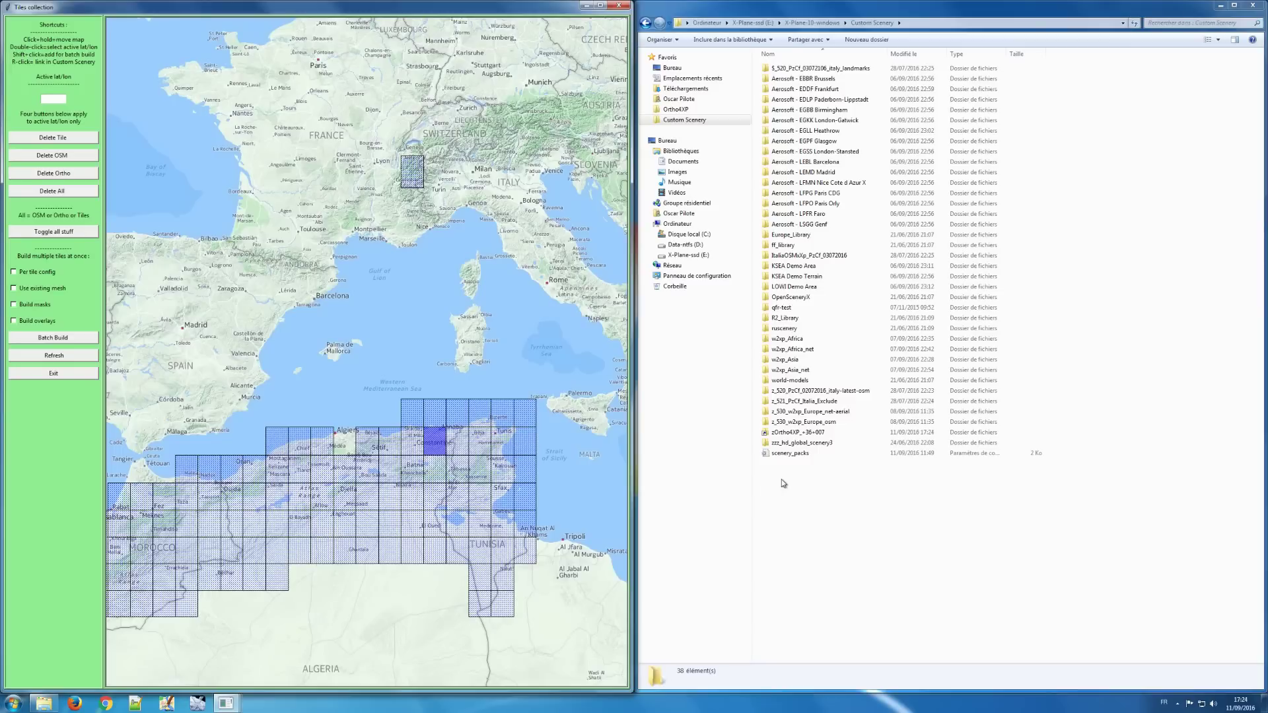
right_click(462, 442)
right_click(479, 443)
right_click(486, 423)
right_click(486, 422)
right_click(487, 439)
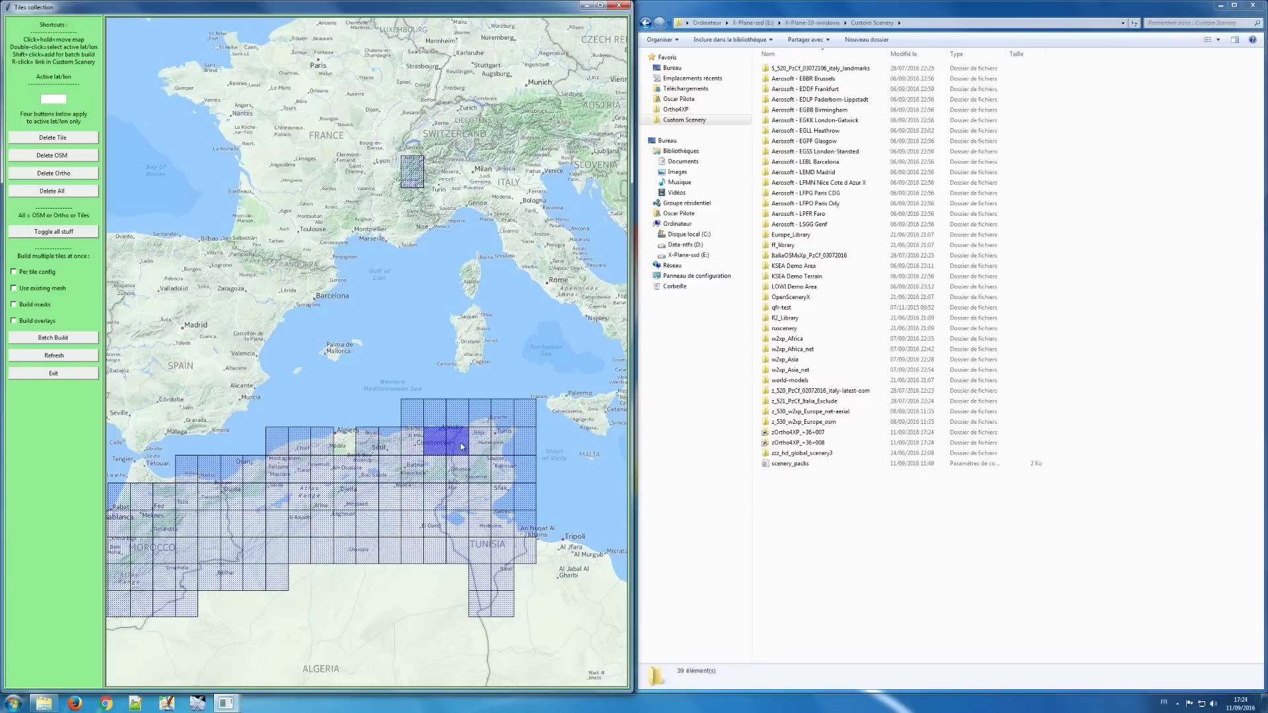
Remove the Custom Scenery links of tiles +36+008 and +36+007 and return the file explorer to the Tiles folder
right_click(463, 448)
right_click(435, 444)
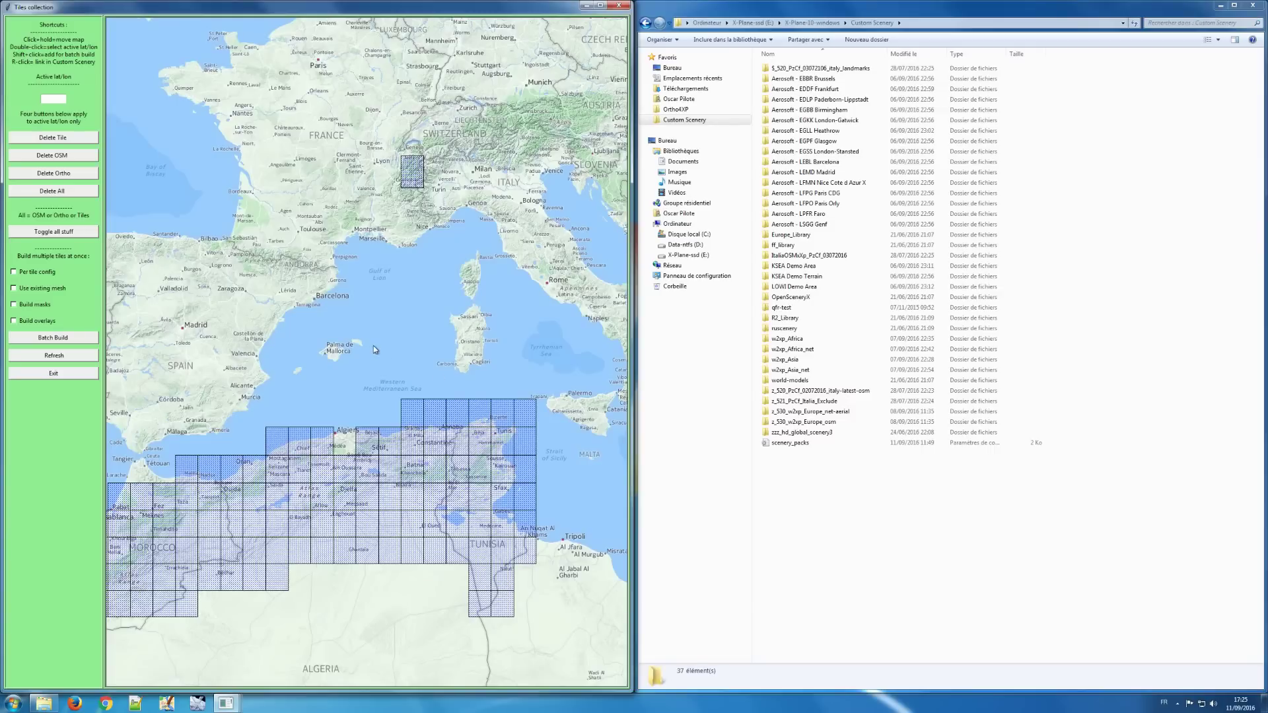
left_click_drag(374, 346, 379, 346)
left_click(648, 25)
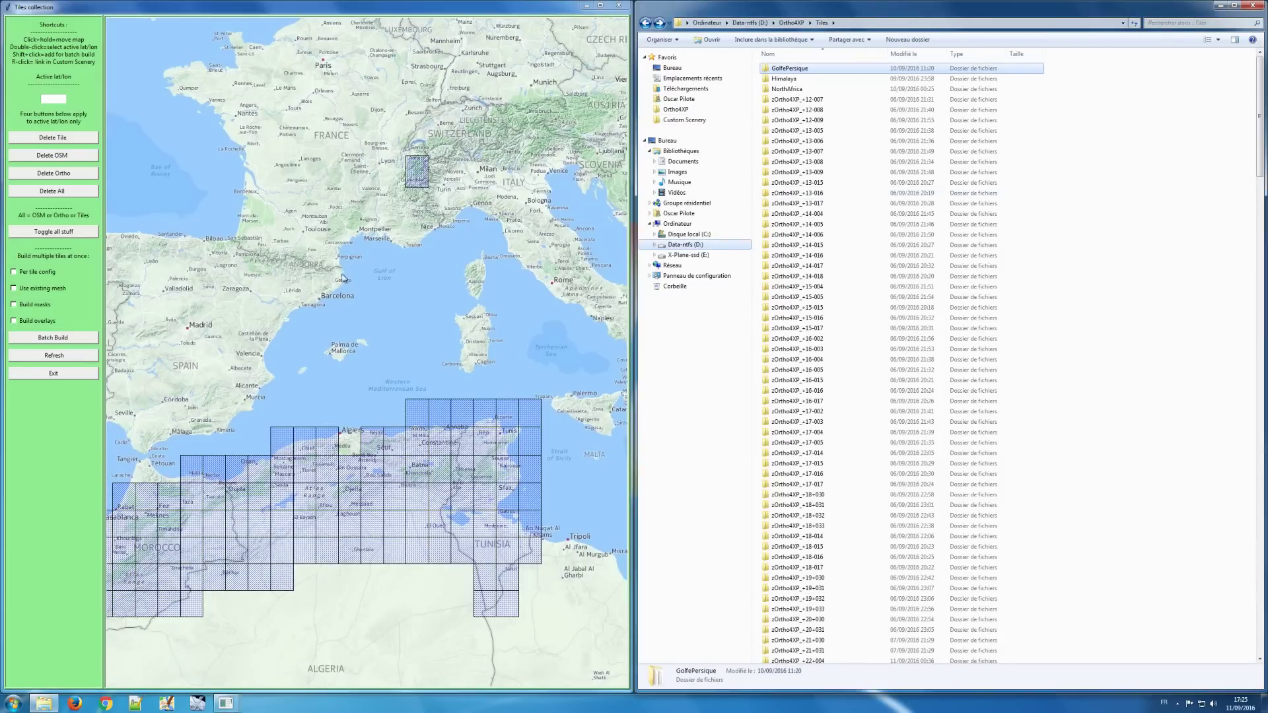
Make the Madrid tile +40-004 the active tile and set the base zoomlevel to 13
mouse_move(329, 269)
left_mouse_down()
mouse_move(365, 272)
mouse_move(350, 264)
left_mouse_up()
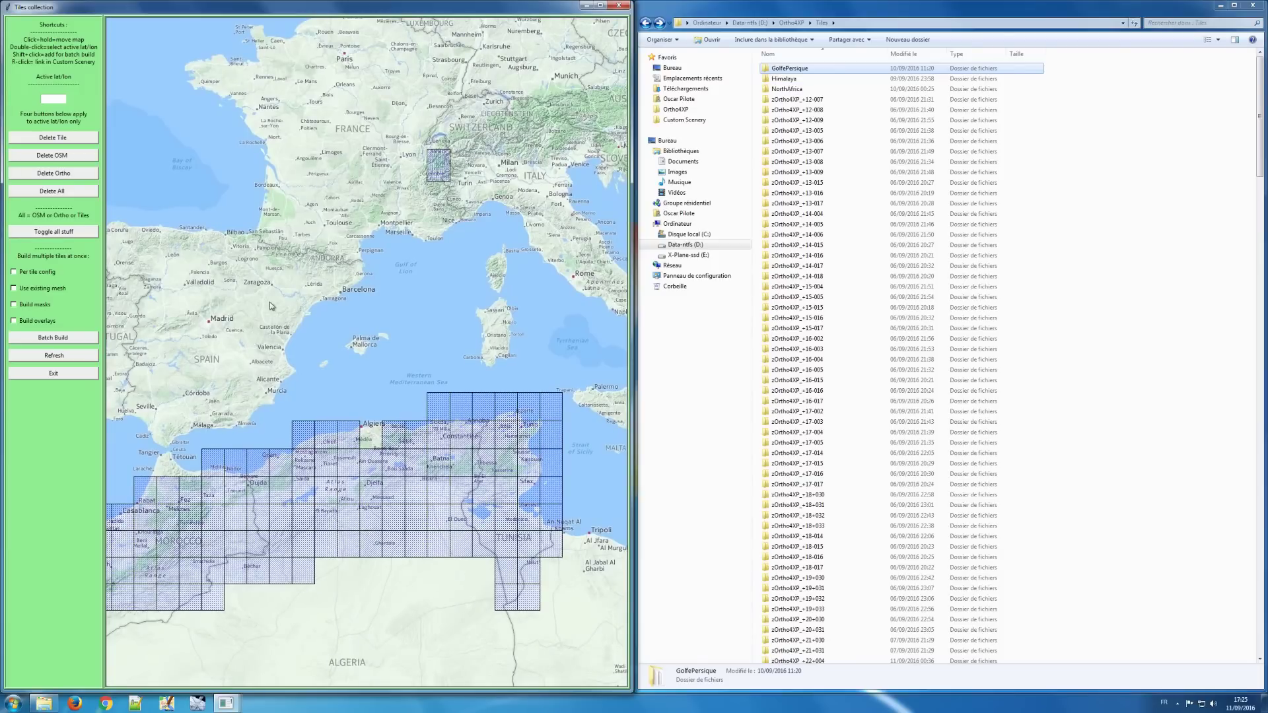
double_click(211, 324)
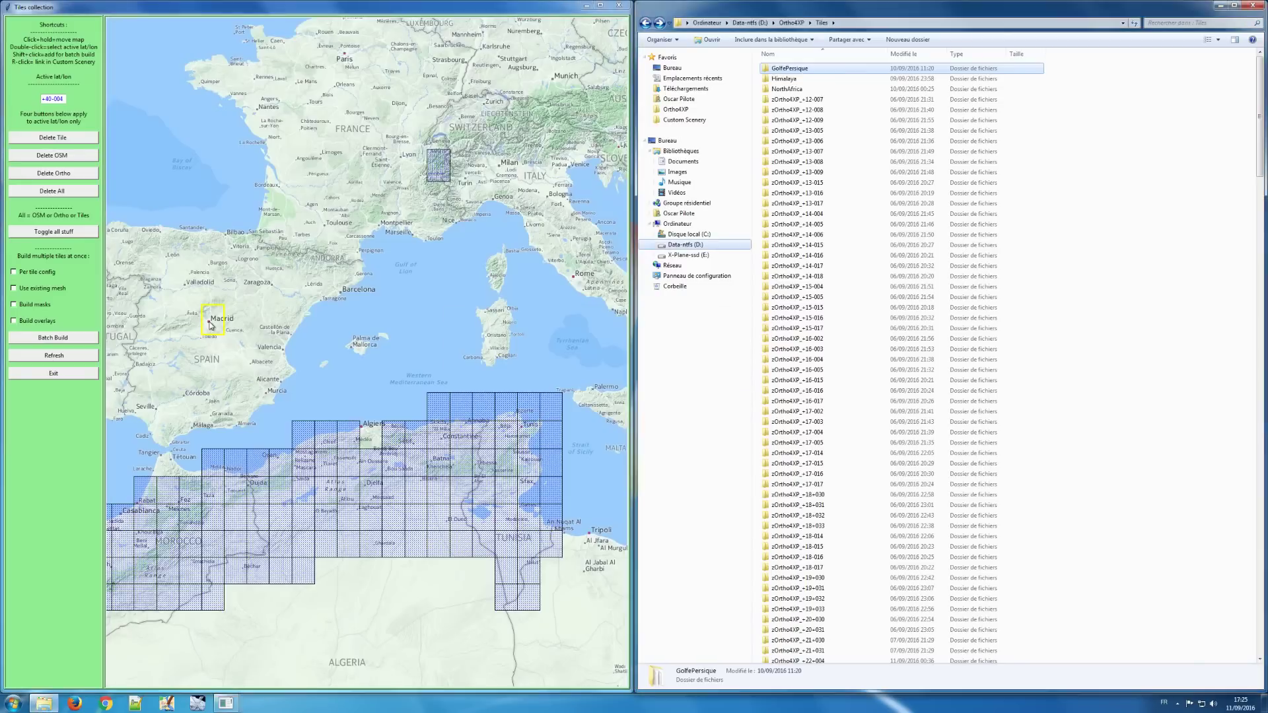
key("alt+Tab")
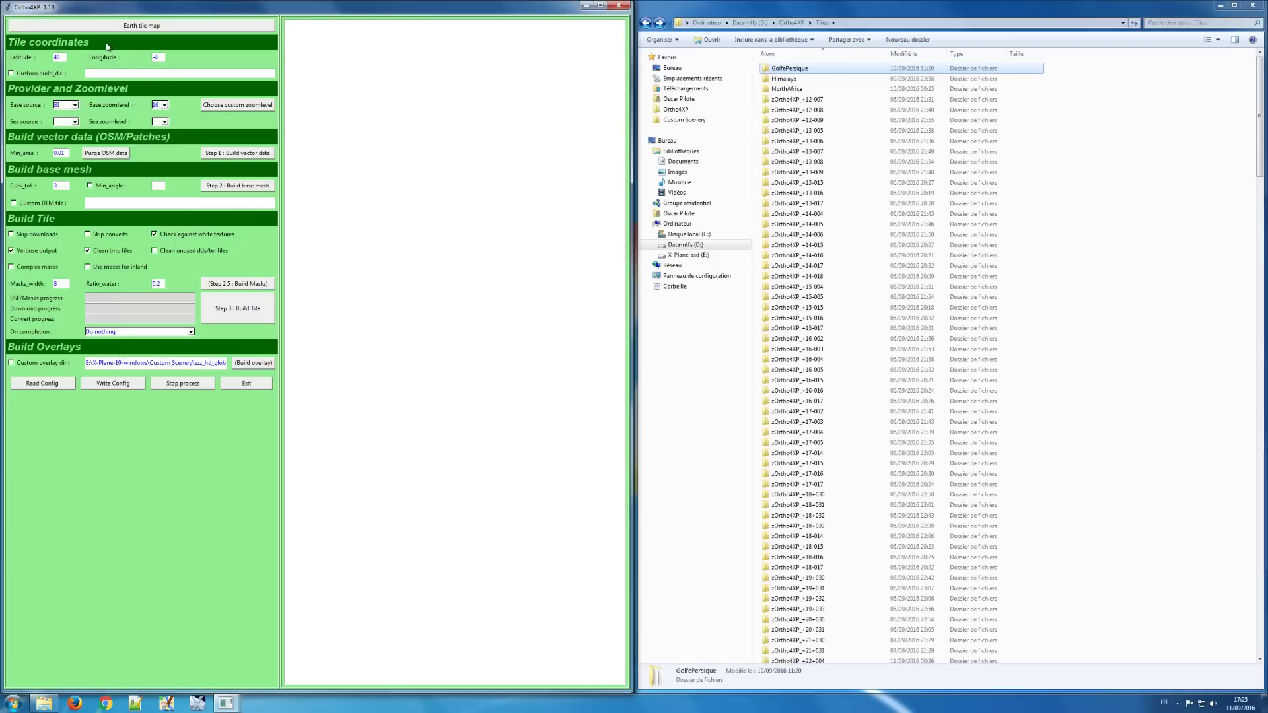
left_click(163, 106)
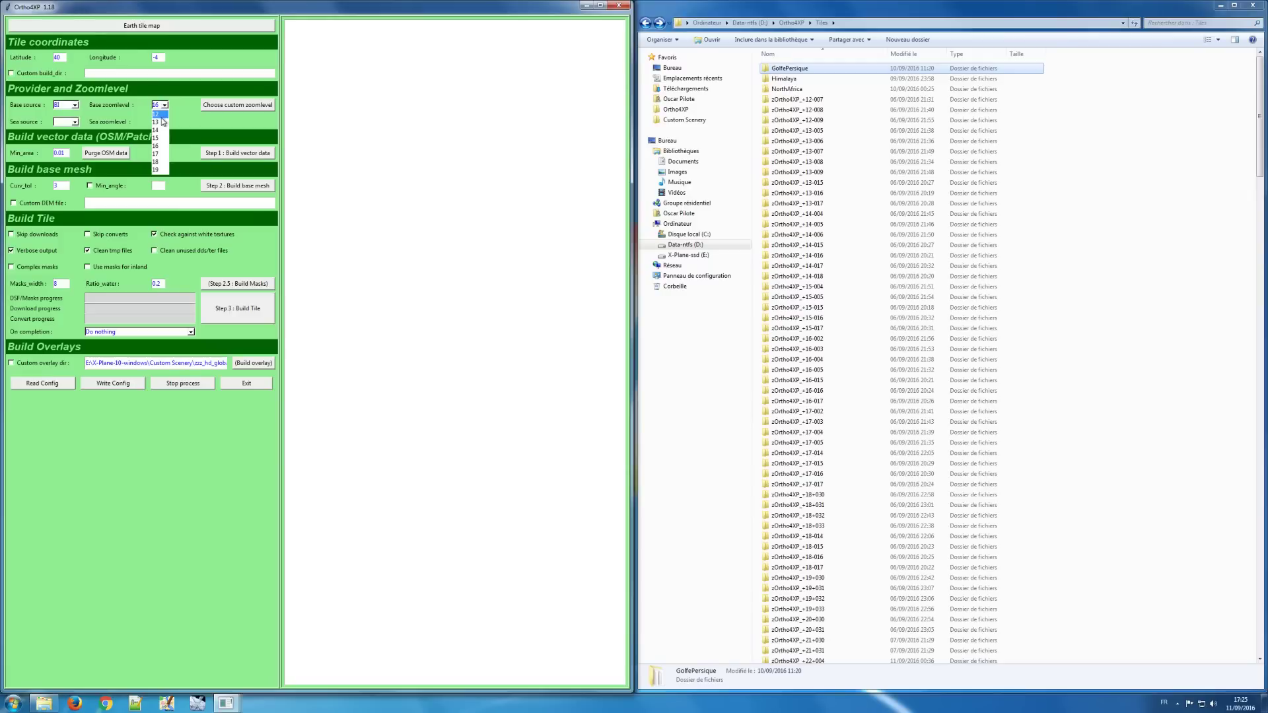
left_click(162, 123)
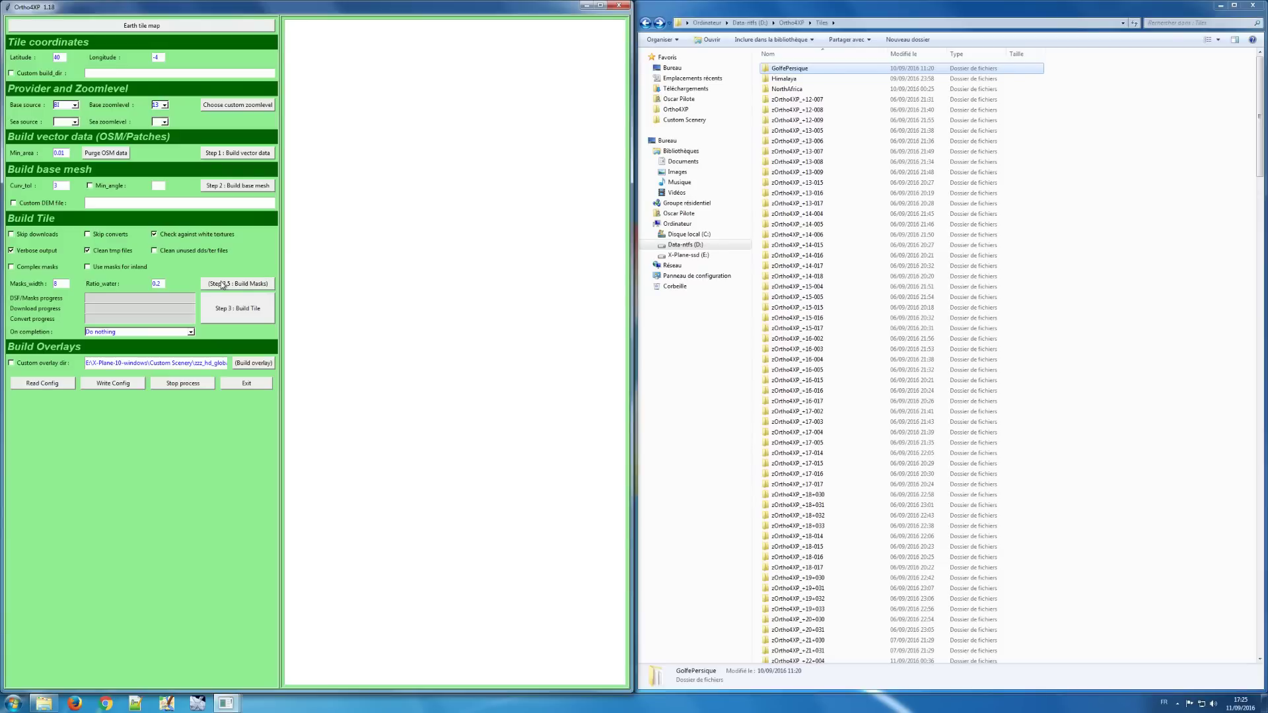
Mark the block of four tiles from +39-005 to +40-004 around Madrid for batch building and start the batch build
key("alt+Tab")
key("alt+Tab")
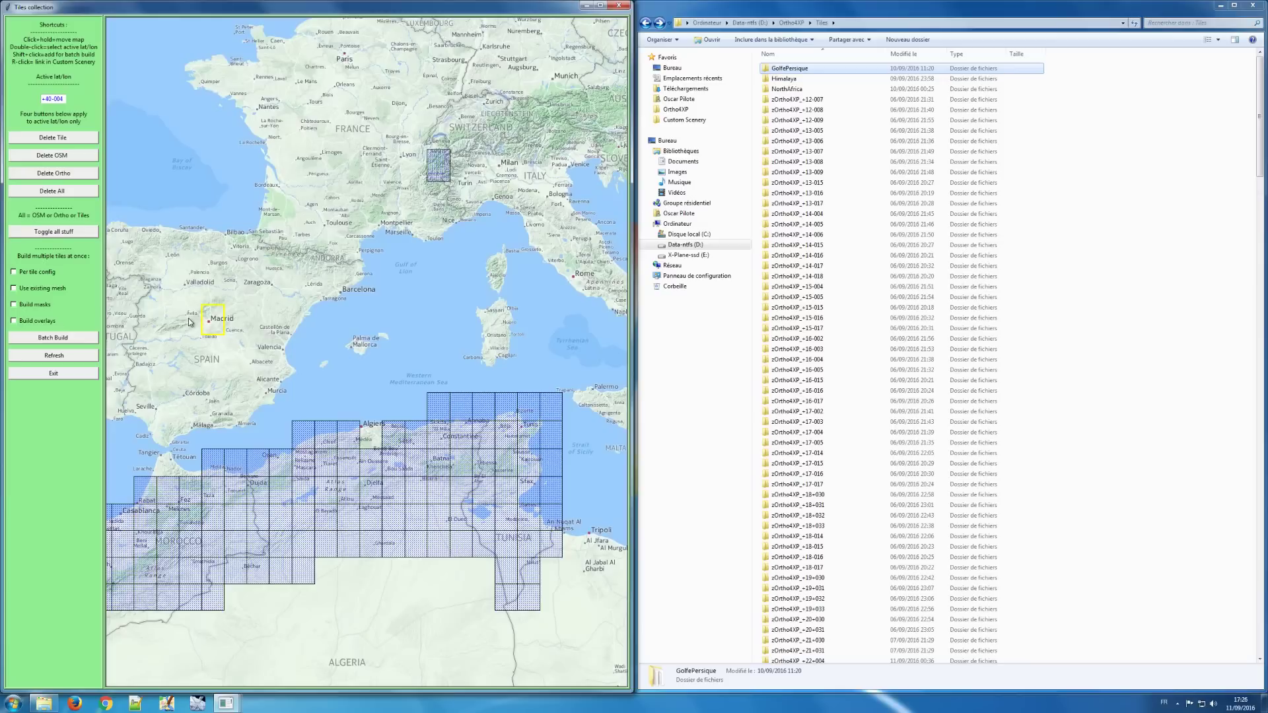
left_click(190, 322, "shift")
left_click(209, 322, "shift")
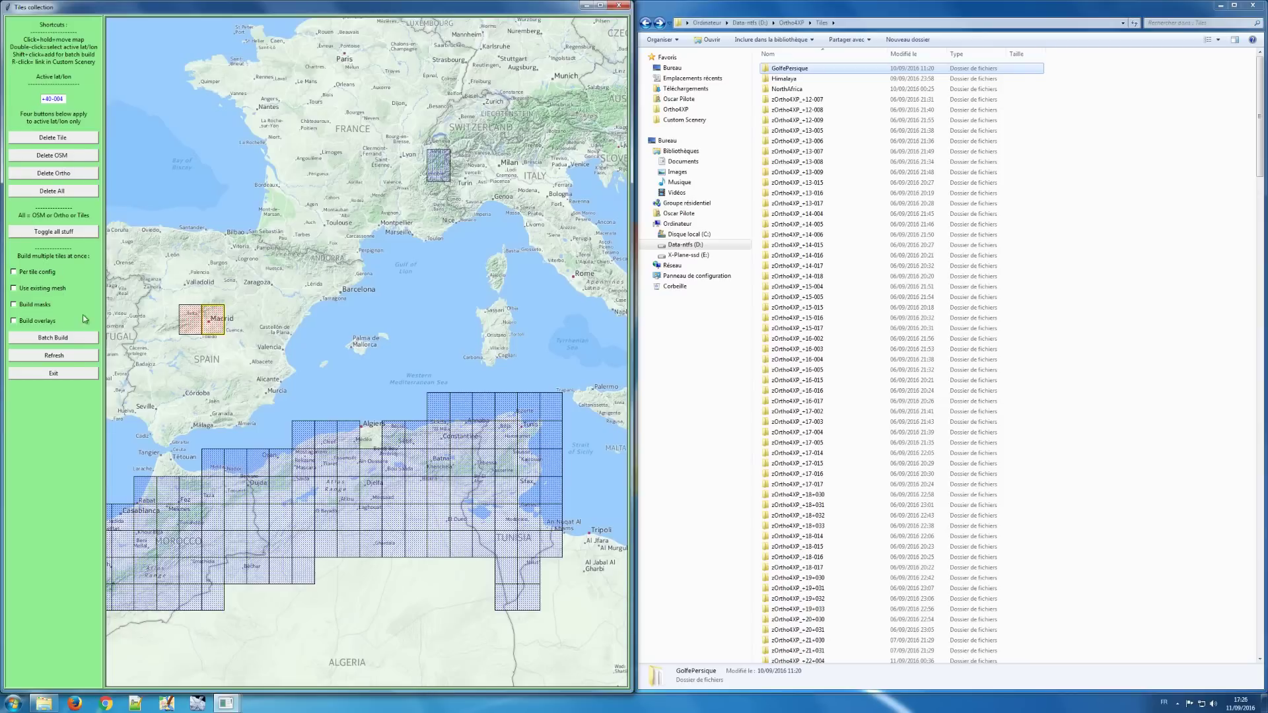
key("alt+Tab")
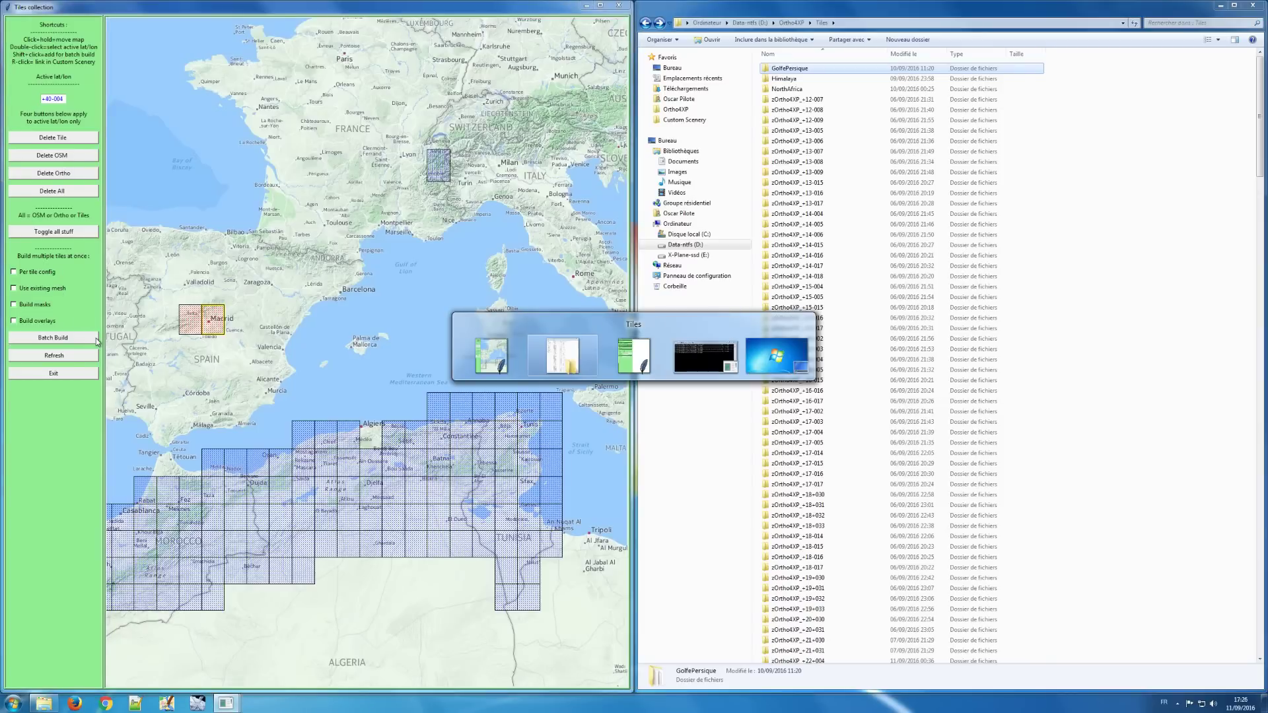
key("alt+Tab")
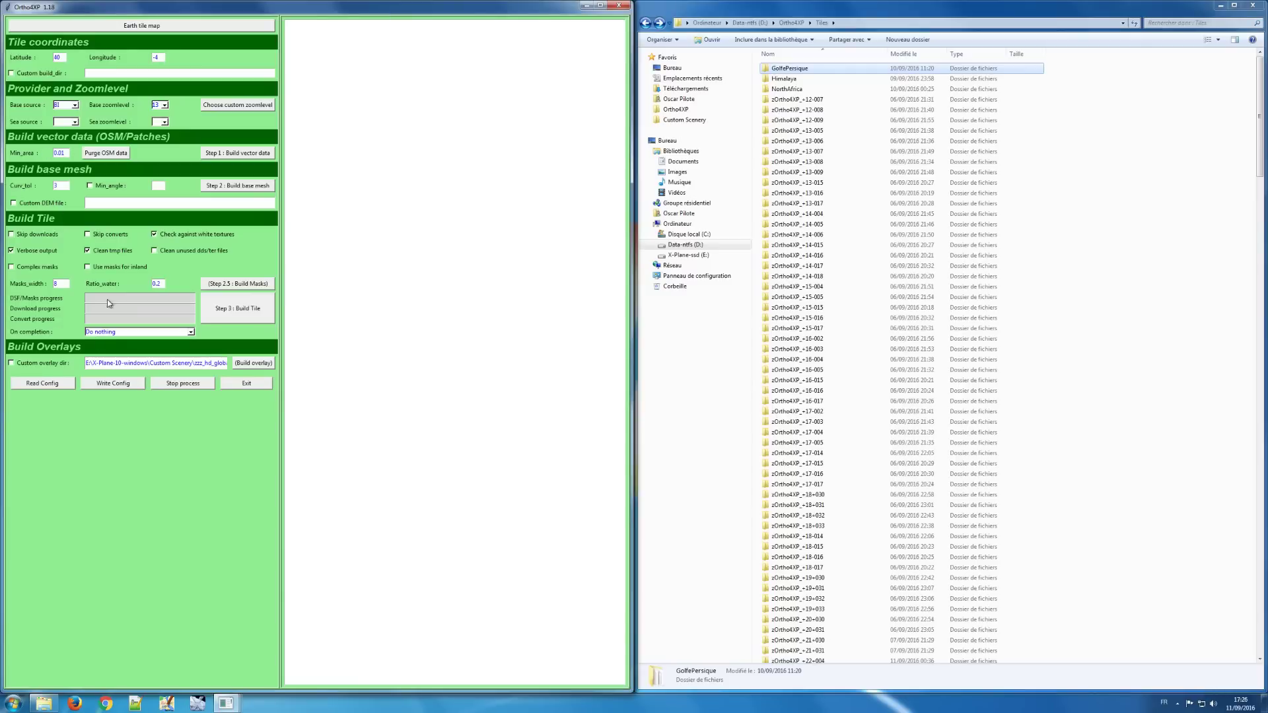
key("alt+Tab")
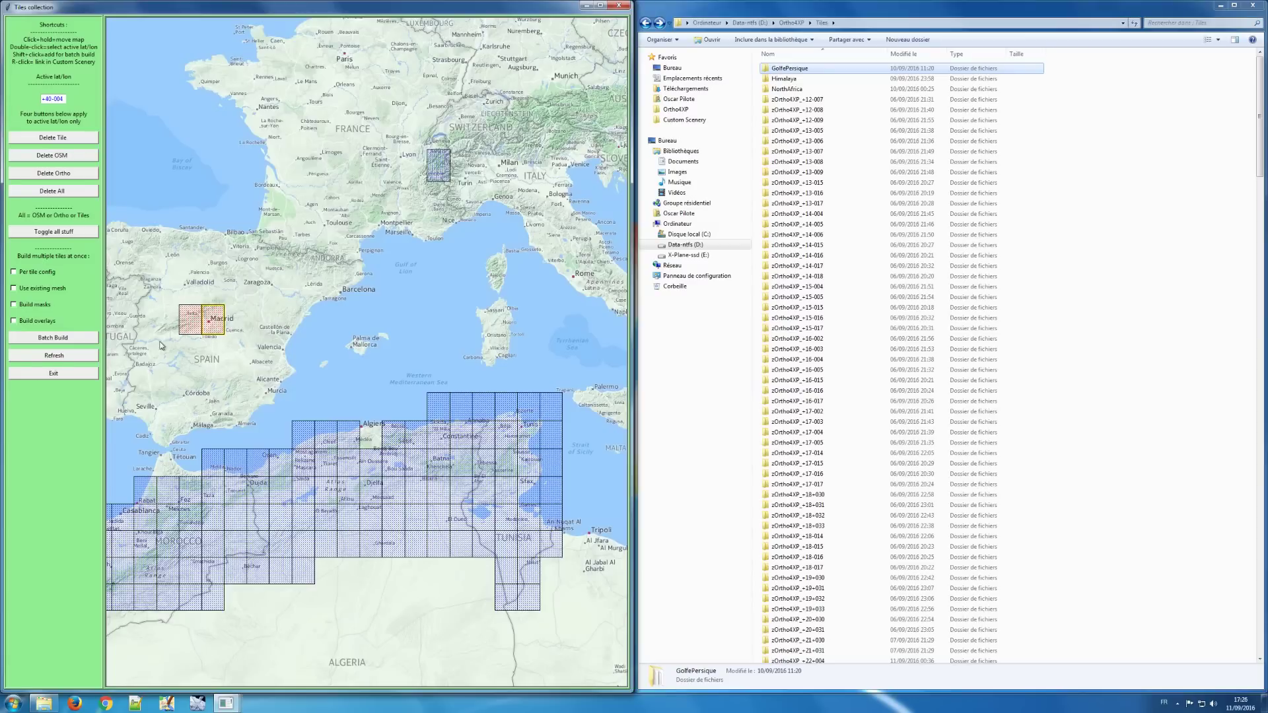
left_click(189, 348, "shift")
left_click(219, 351, "shift")
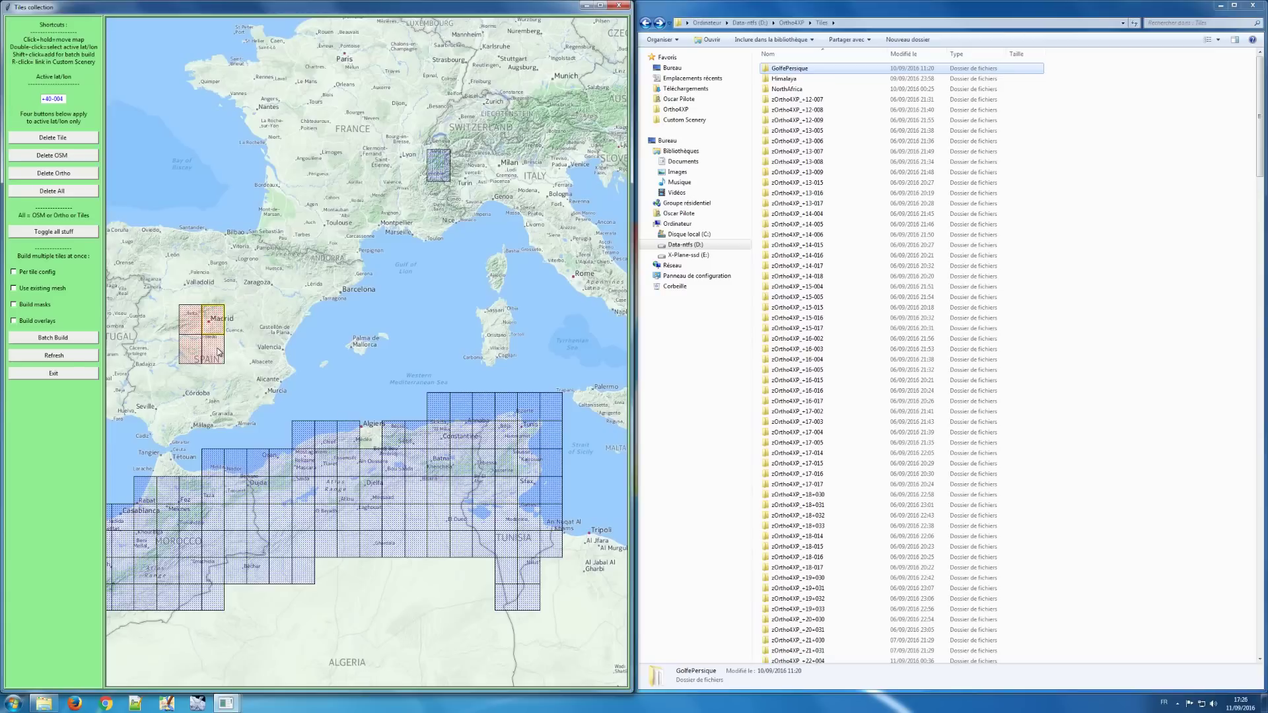
left_click(70, 340)
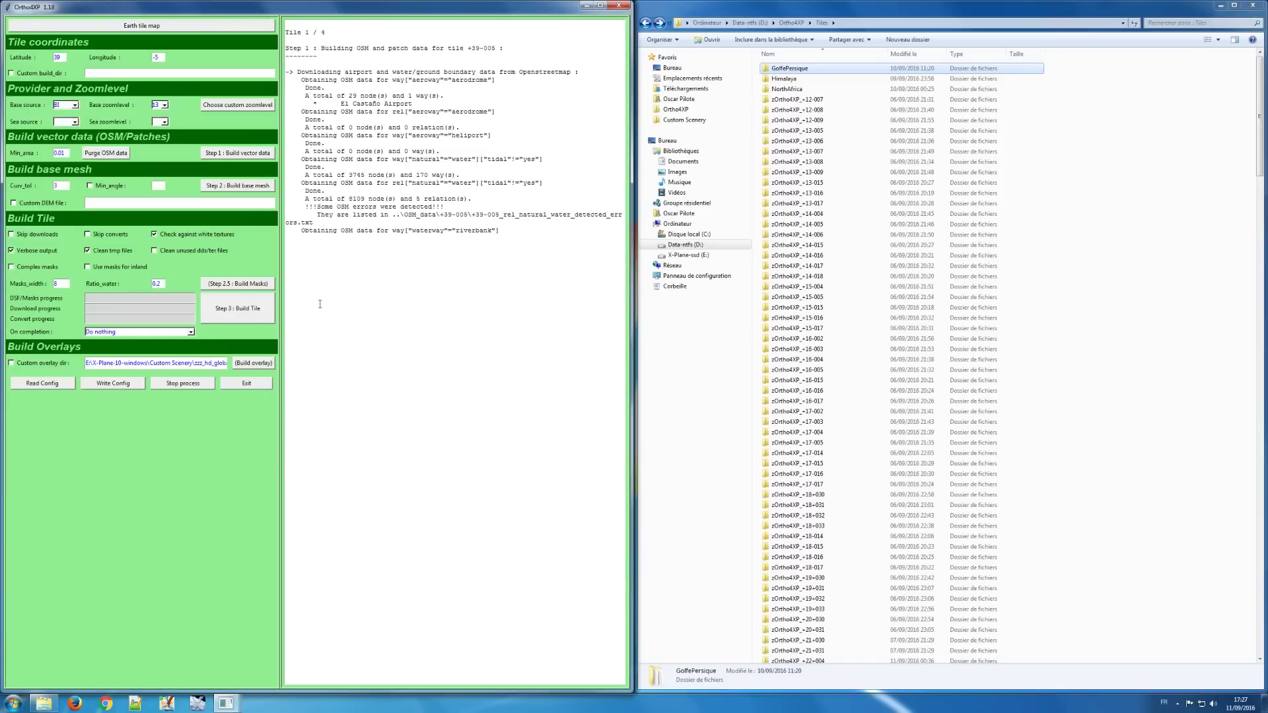
Return to the tile map, try the per tile config, build masks and use existing mesh options, and exit the map
key("alt+Tab")
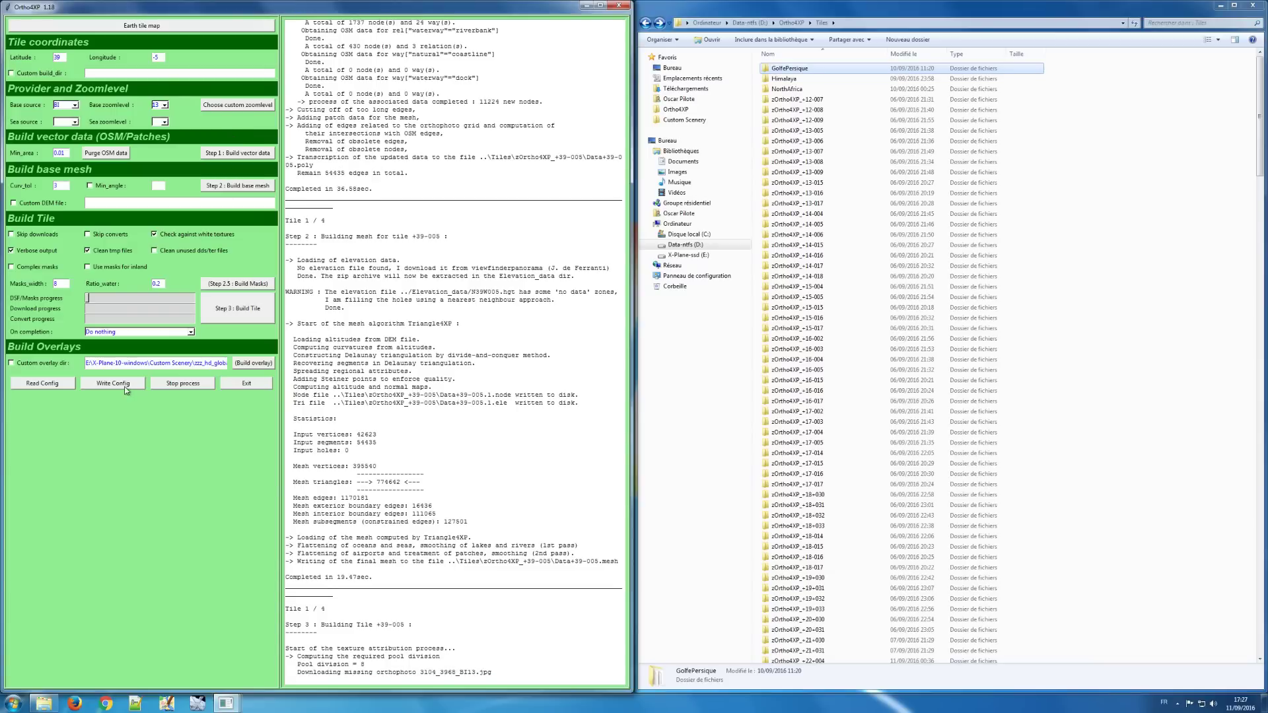
key("alt+Tab")
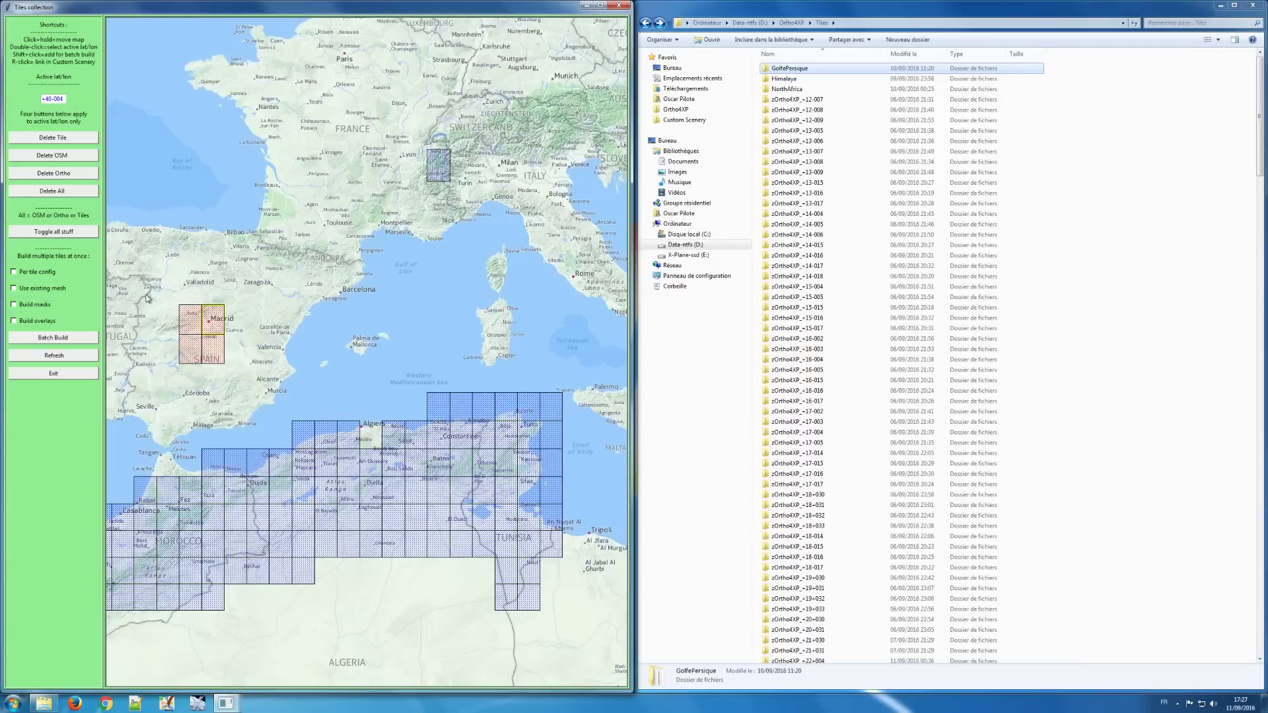
key("alt+Tab")
key("alt+Tab")
left_click(14, 273)
left_click(13, 305)
left_click(14, 289)
left_click(14, 273)
left_click(84, 377)
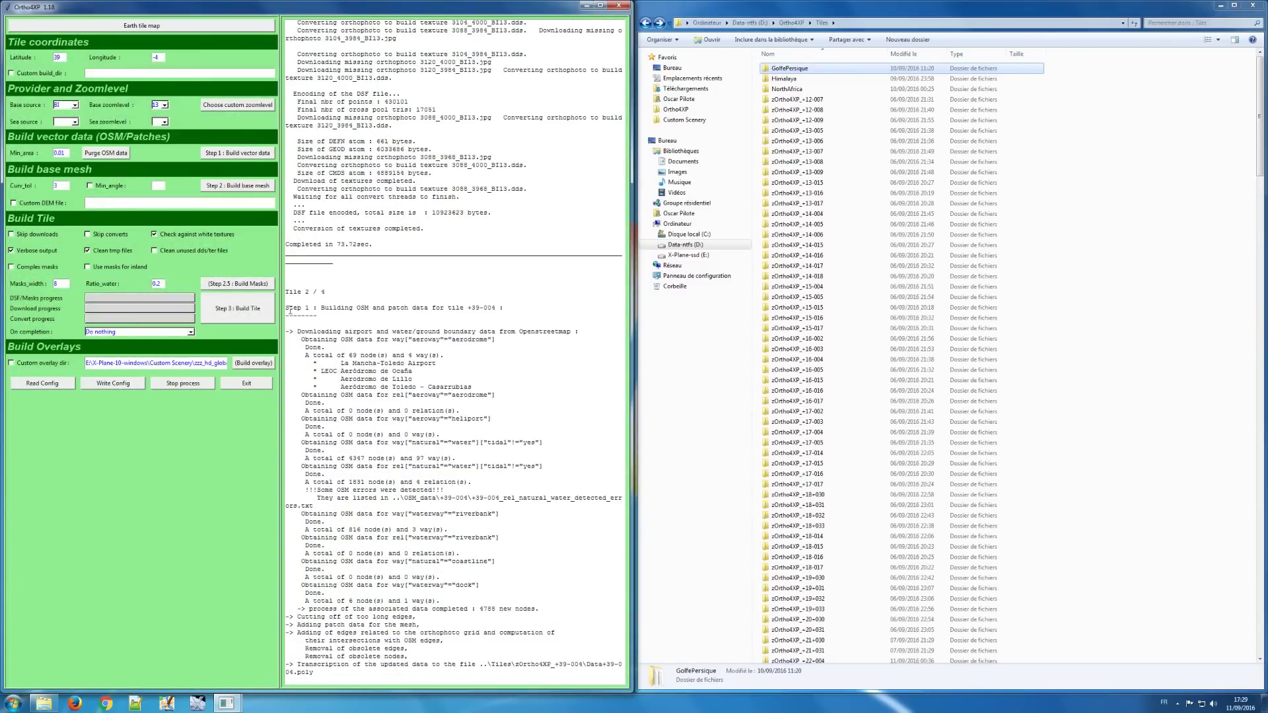
Reopen the Earth tile map, check which tiles in Spain are already built, and exit the map
left_click(153, 27)
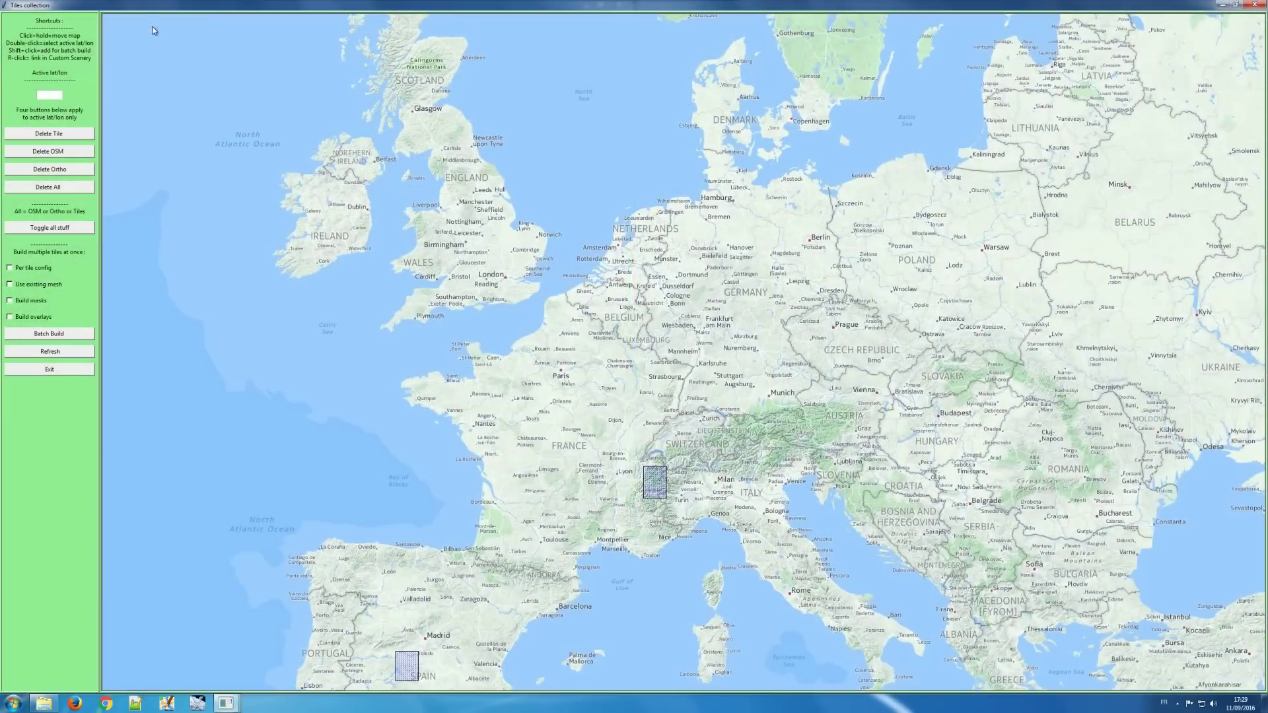
left_click_drag(315, 315, 278, 186)
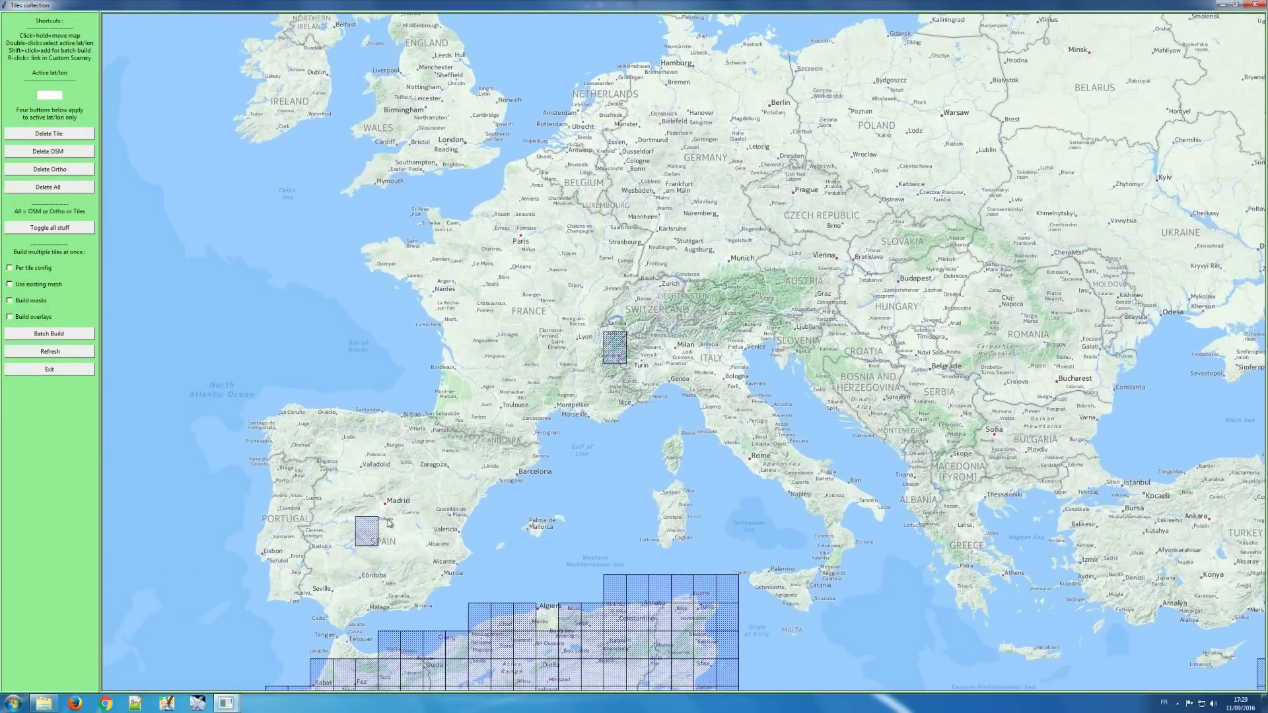
left_click(62, 370)
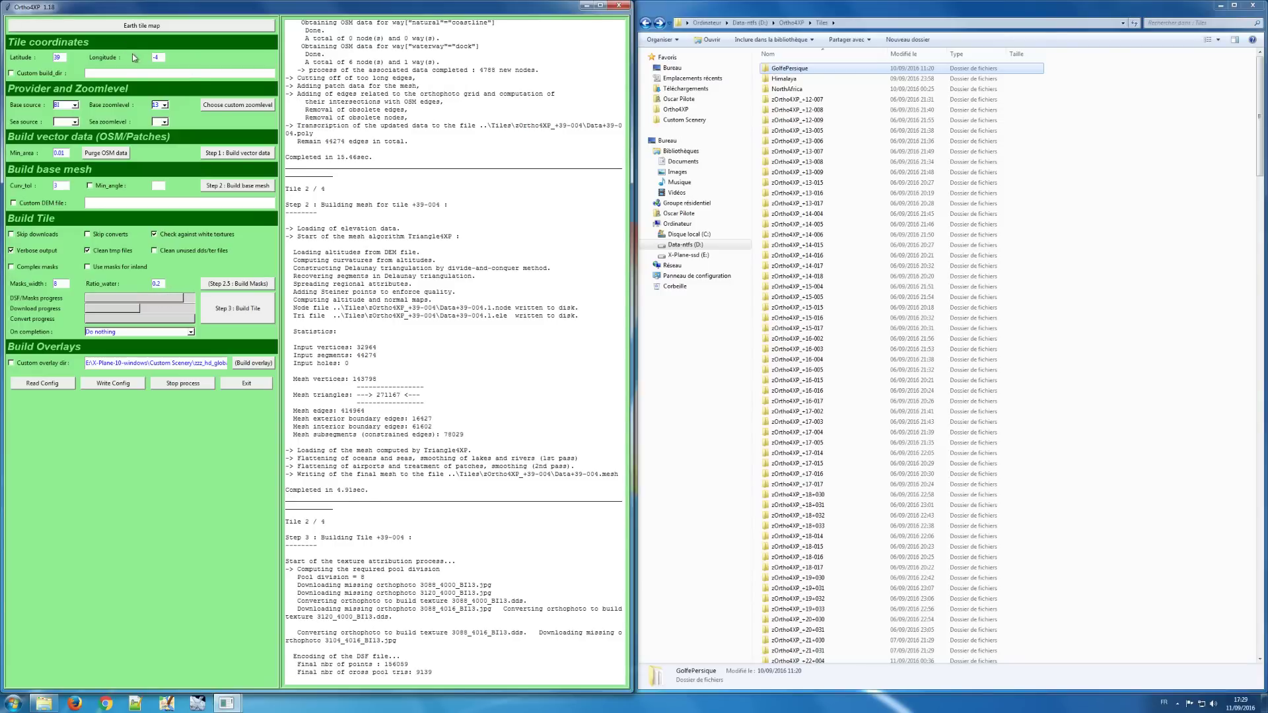
Set the custom build directory to D:/Ortho4XP/Tiles/GolfePersique and open the Earth tile map for it
left_click(12, 73)
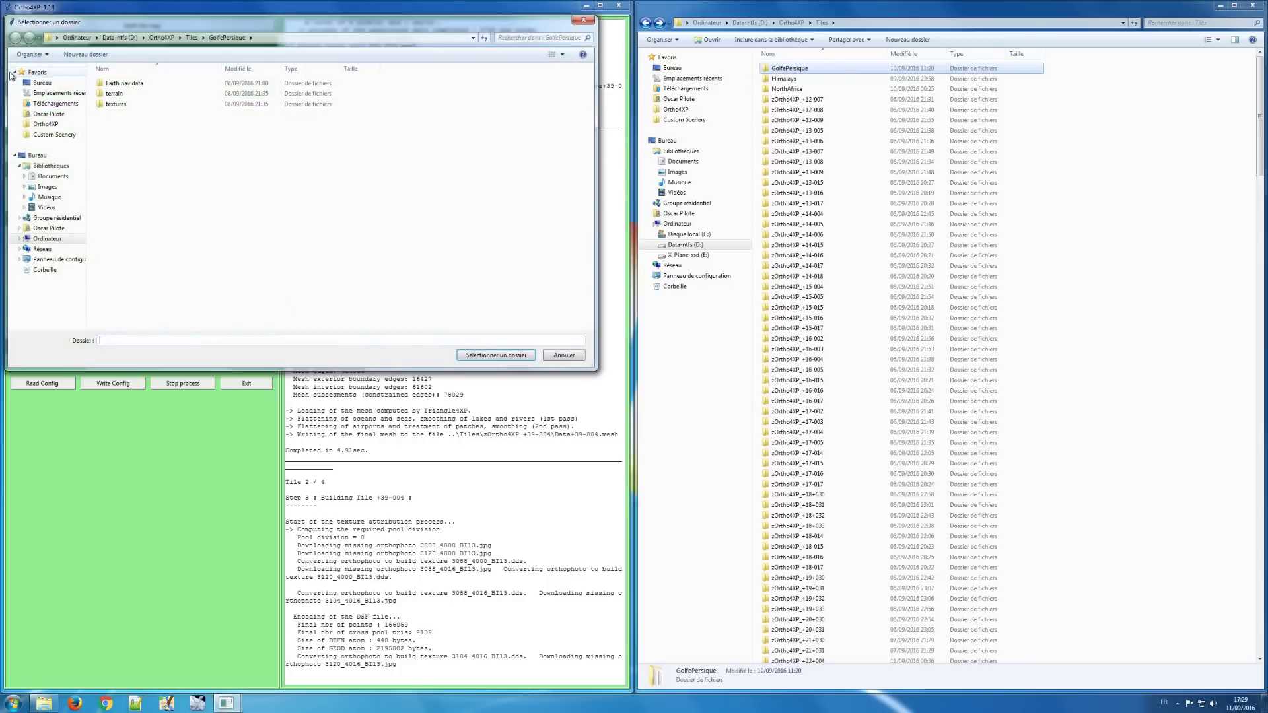
left_click(191, 38)
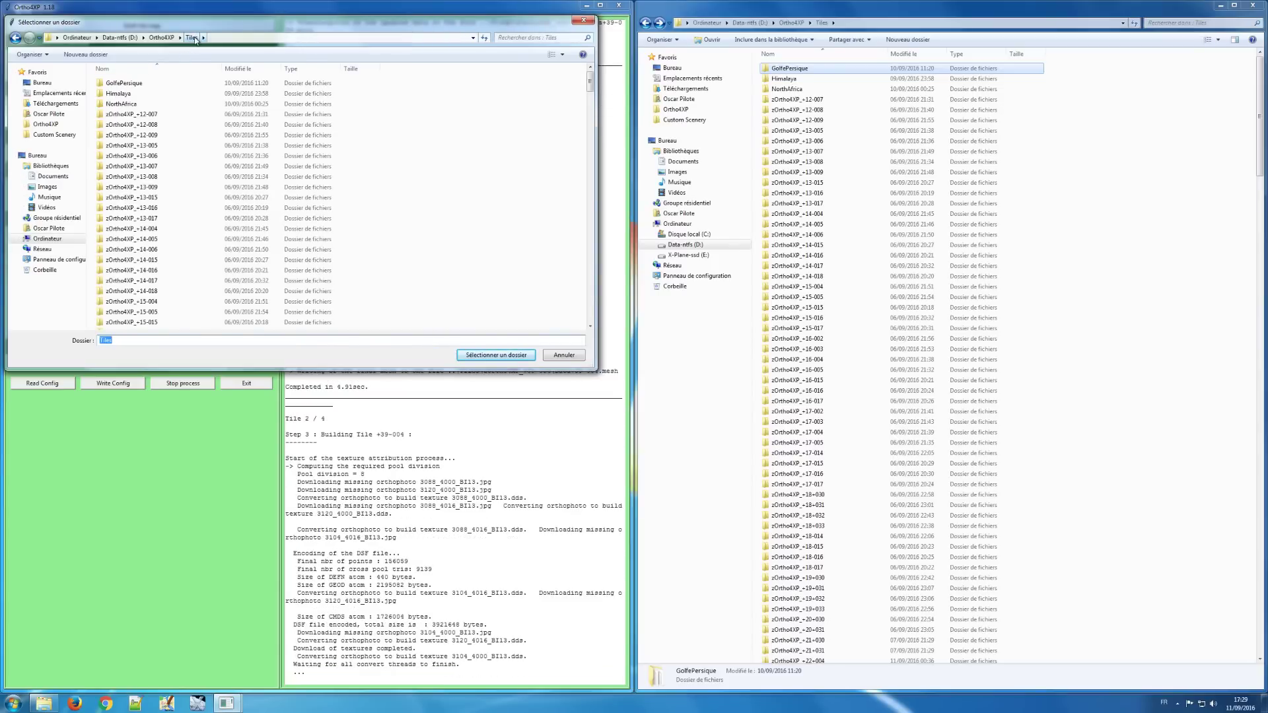
left_click(132, 85)
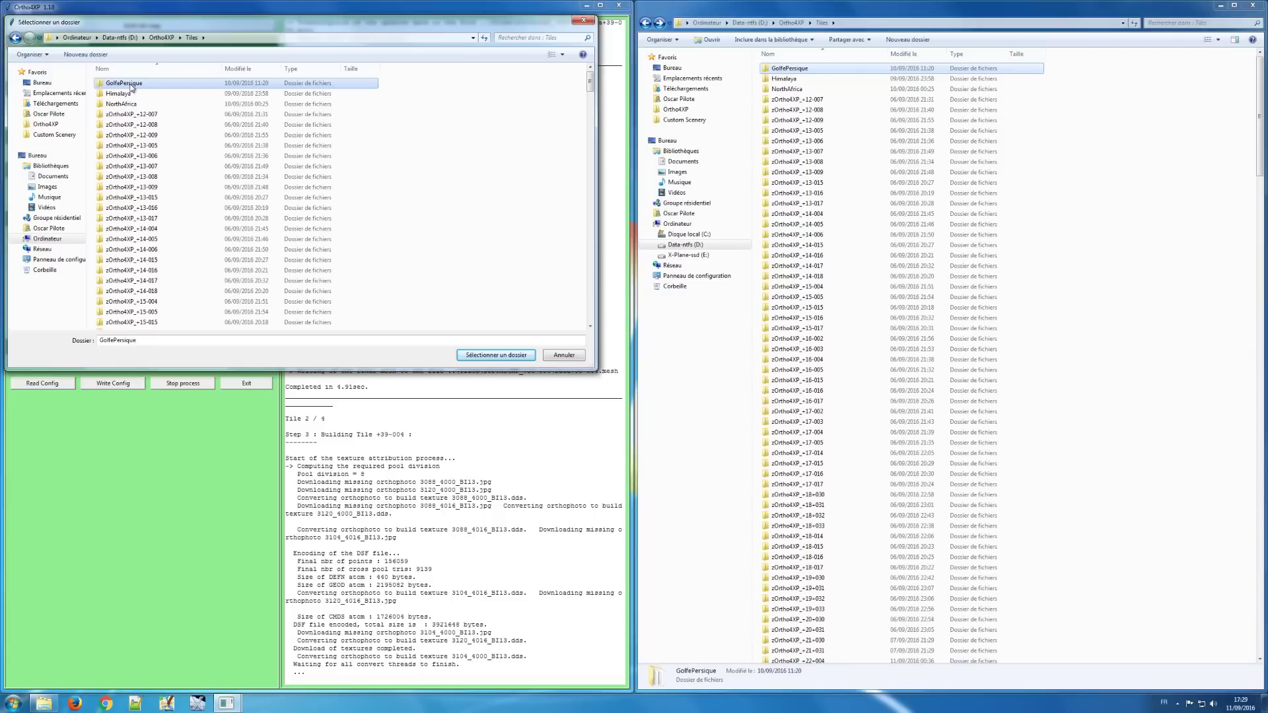
left_click(505, 355)
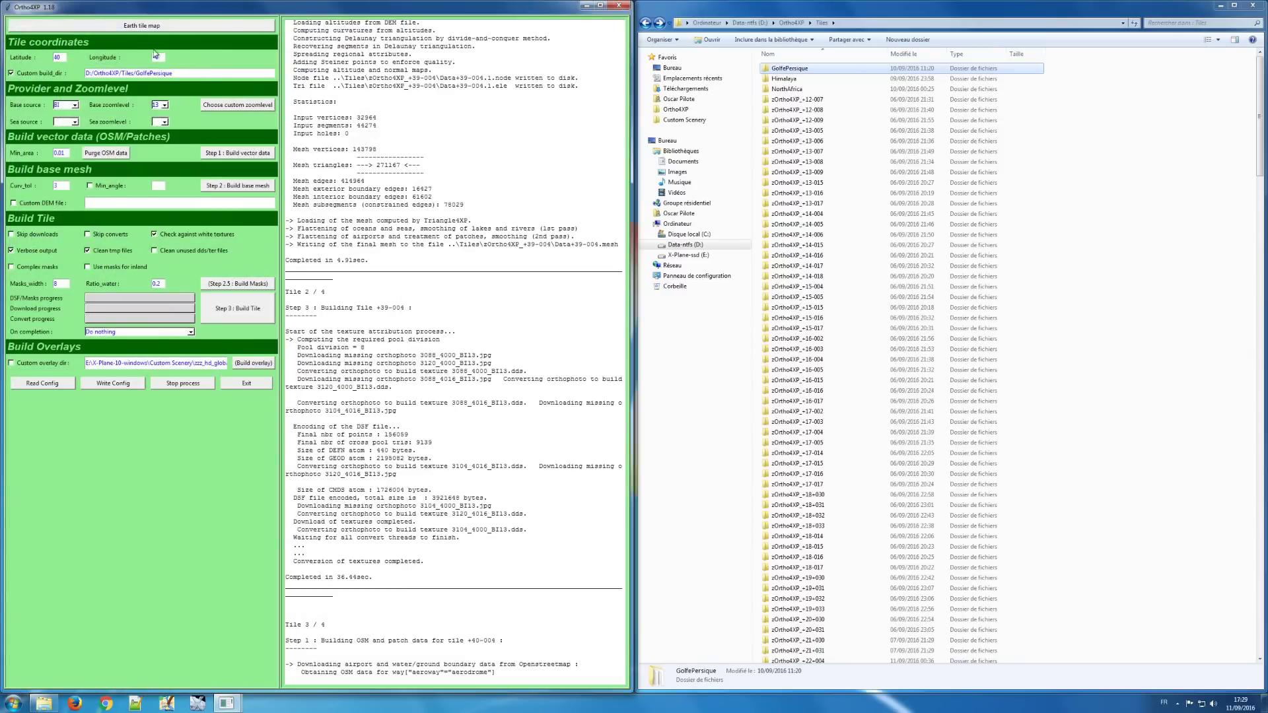
left_click(140, 26)
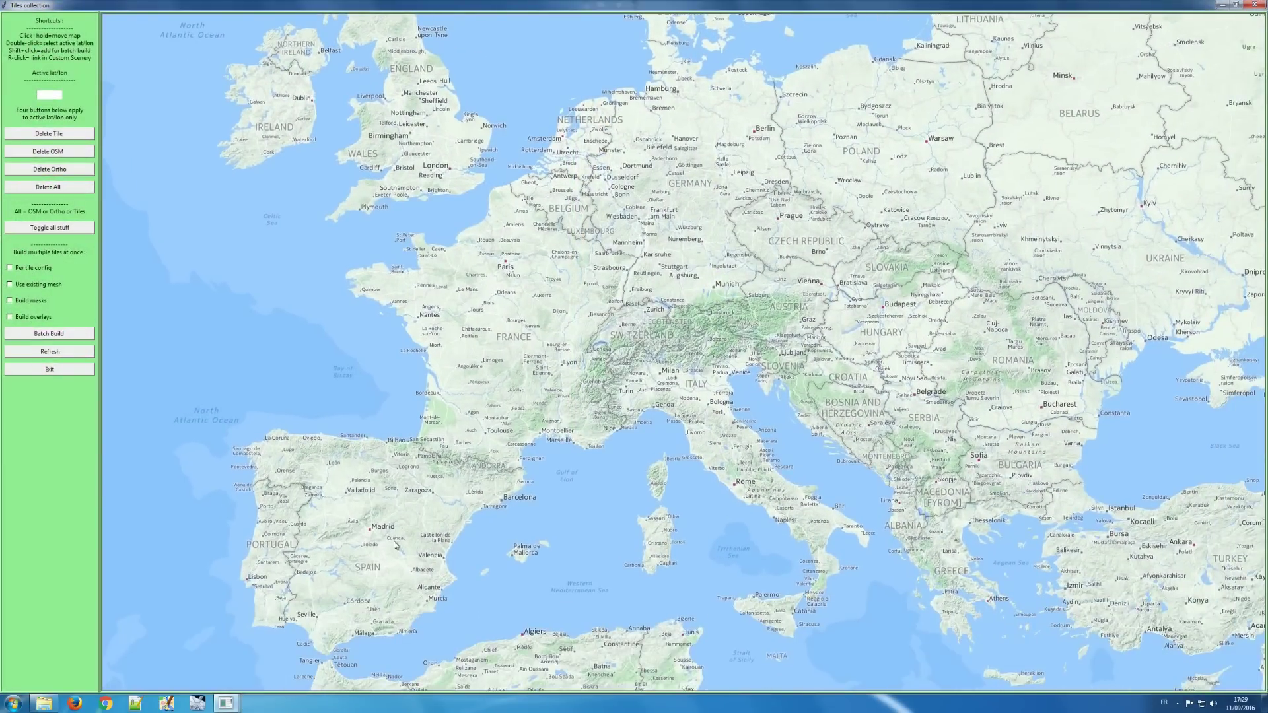
Examine the tiles built in the GolfePersique directory around the Persian Gulf
left_click_drag(541, 451, 503, 360)
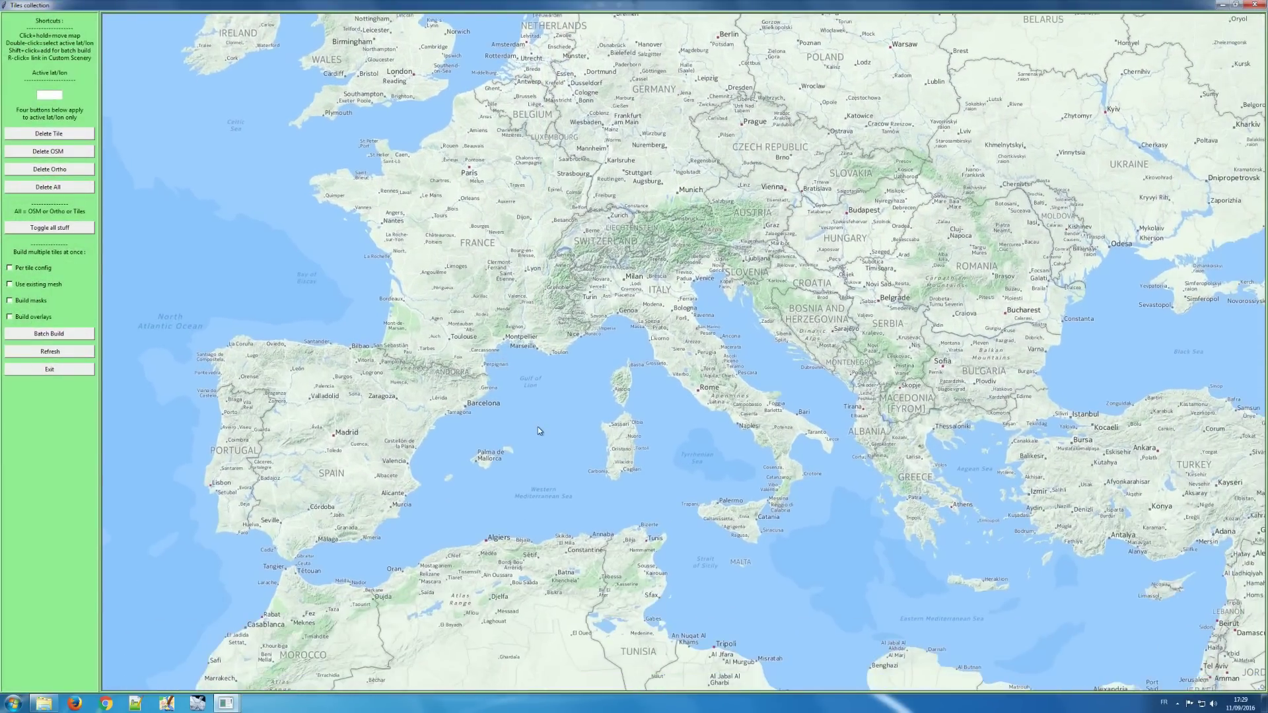
left_click_drag(537, 427, 418, 315)
left_click_drag(581, 456, 432, 321)
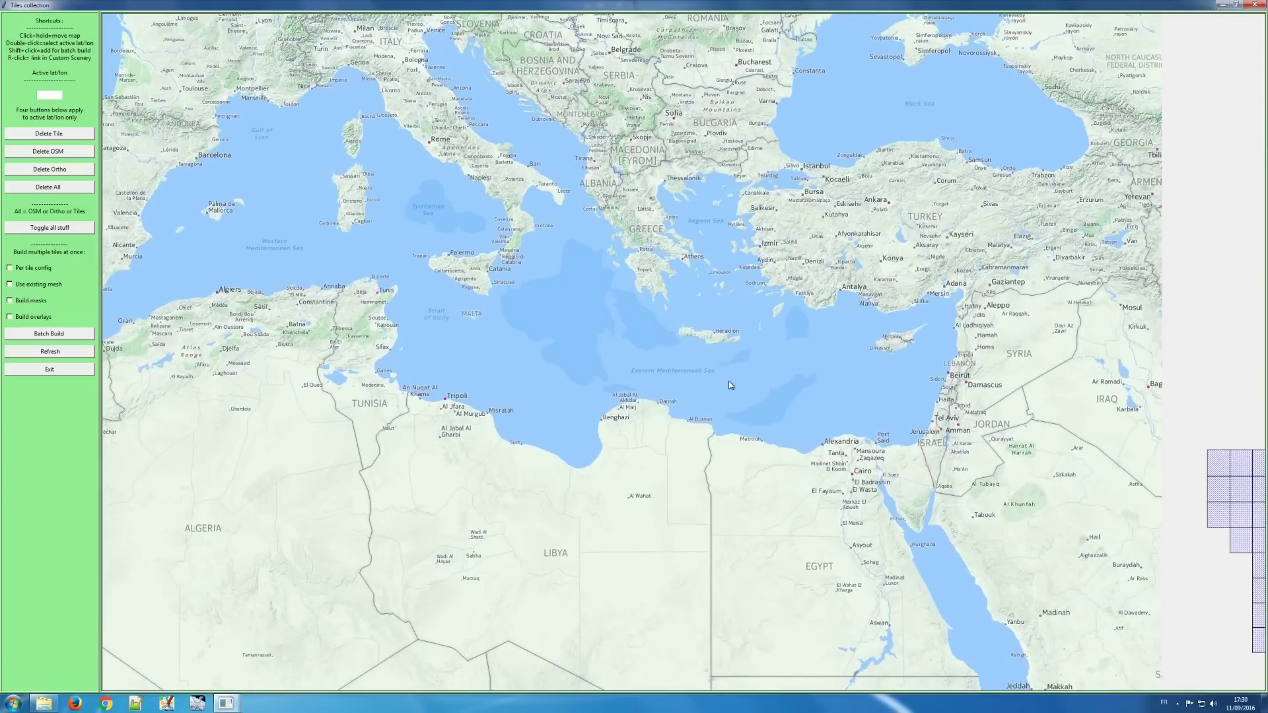
left_click_drag(497, 363, 454, 349)
left_click_drag(771, 400, 798, 407)
left_click_drag(1091, 473, 692, 422)
left_click_drag(786, 505, 650, 438)
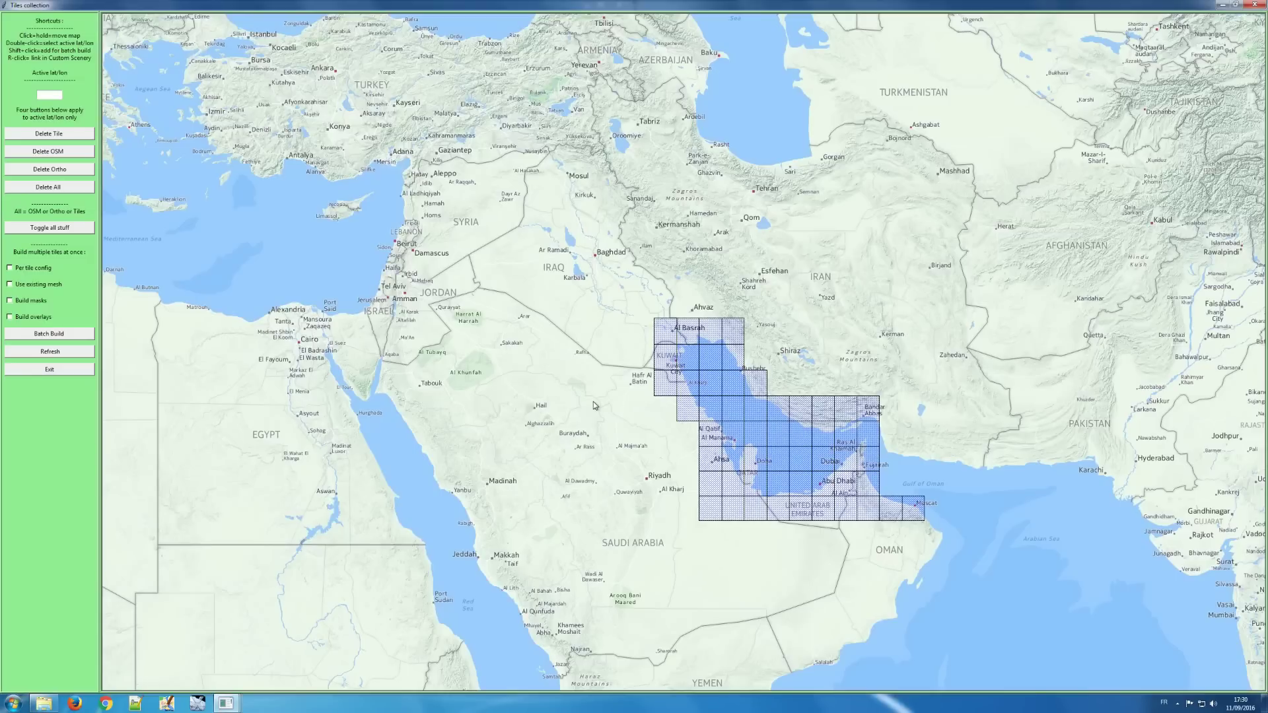
Make tile +30+047 active and show all OSM, orthophoto and tile data across the Middle East
left_click(718, 414)
double_click(202, 356)
double_click(662, 329)
left_click(64, 228)
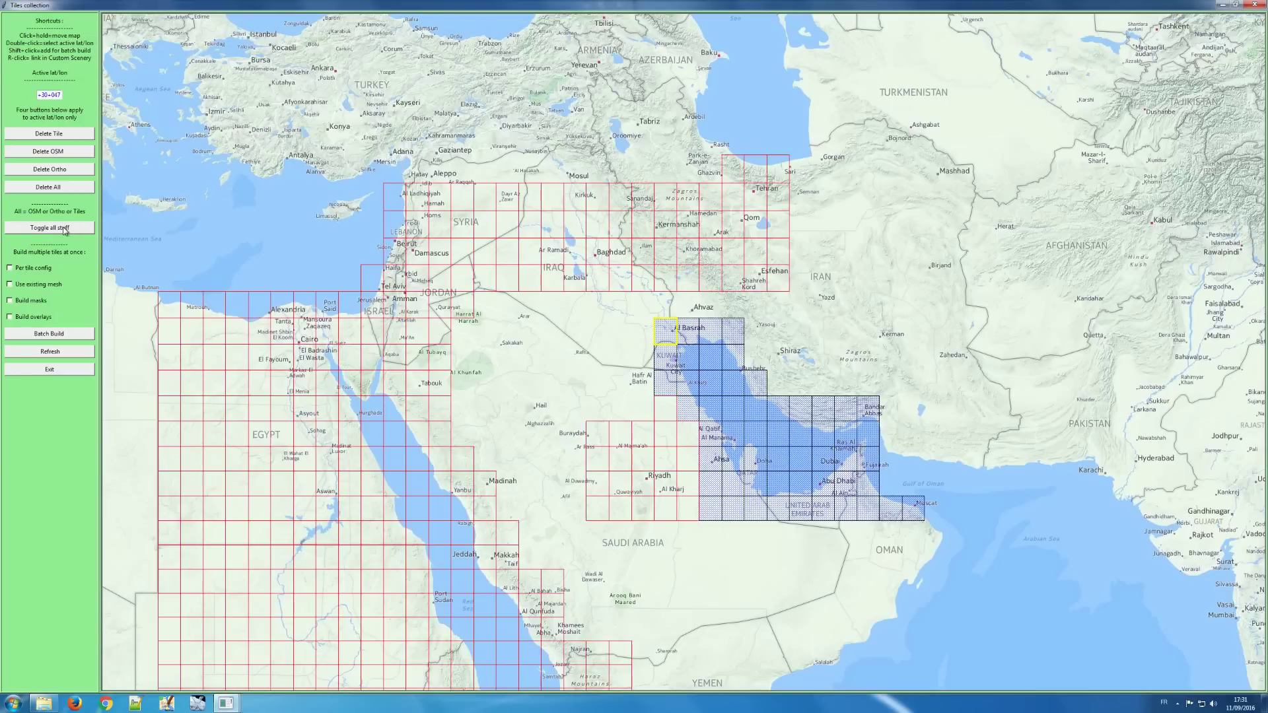
left_click_drag(234, 248, 275, 302)
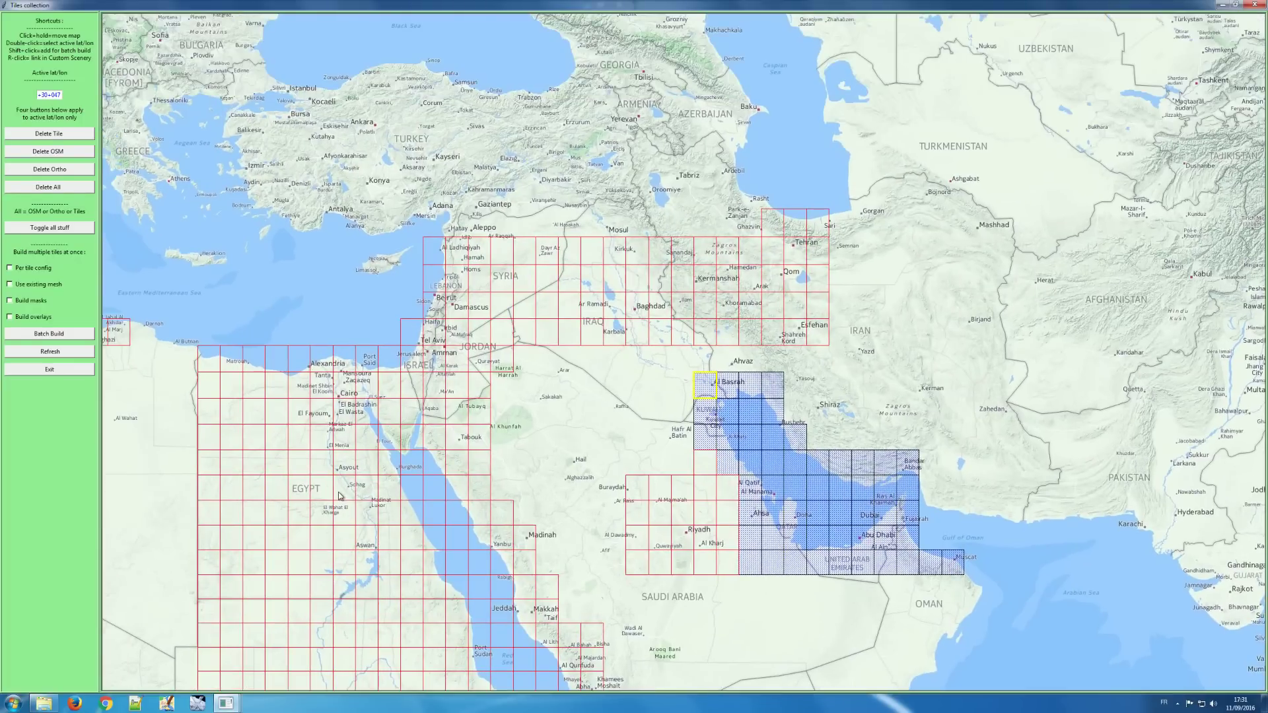
left_click_drag(339, 495, 318, 433)
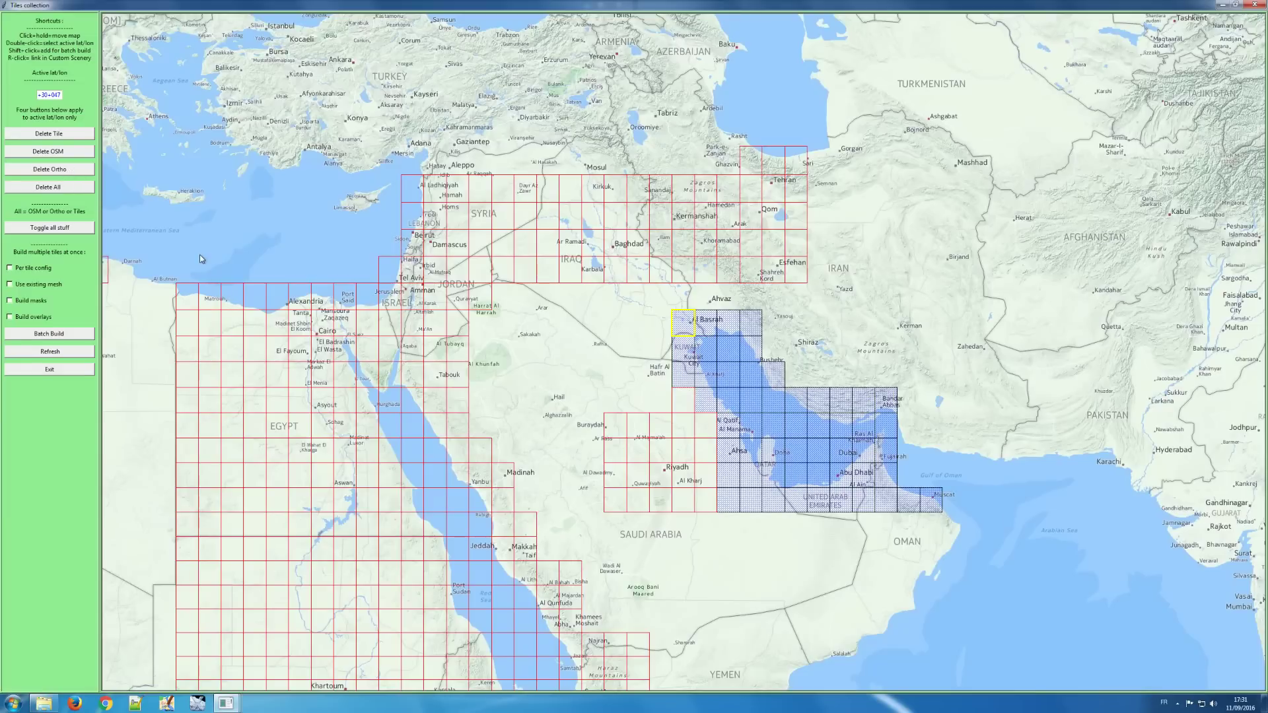
Delete all data of the four neighbouring tiles east of Damascus, including +33+037 and +33+038, and exit the tile map
double_click(486, 218)
left_click(54, 188)
double_click(457, 215)
left_click(53, 188)
double_click(467, 247)
left_click(74, 190)
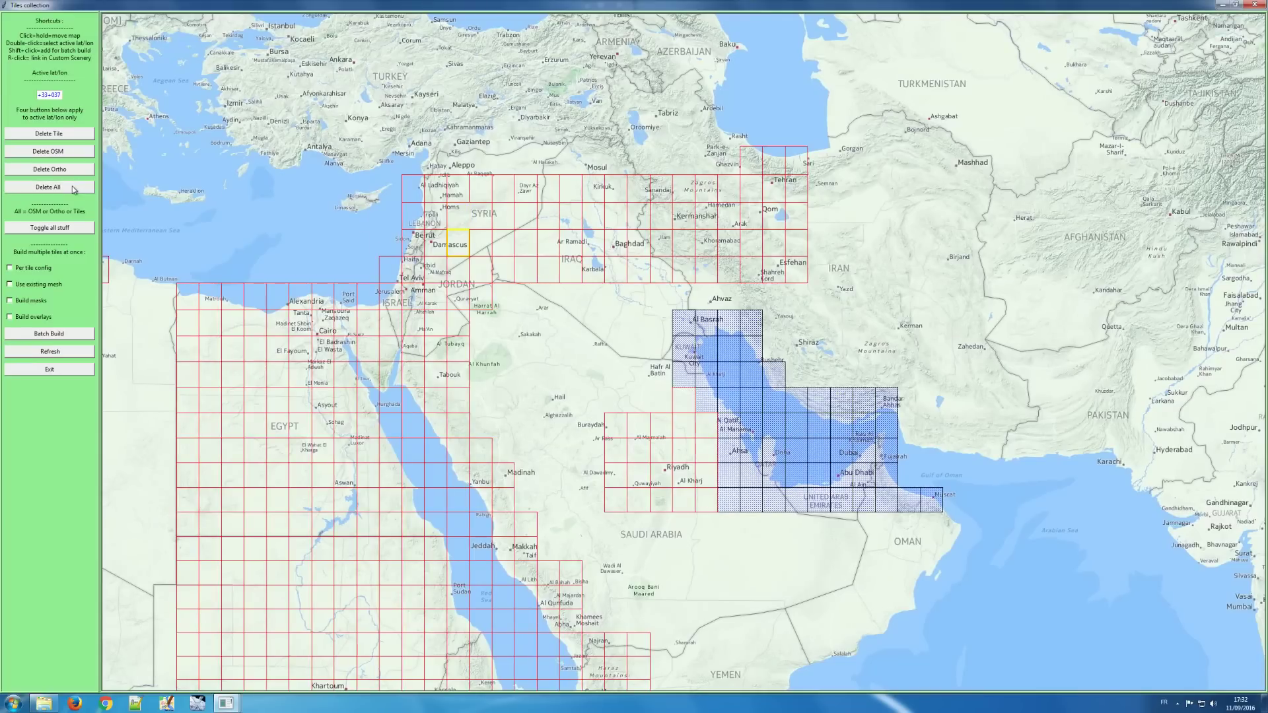
double_click(480, 244)
left_click(68, 191)
left_click_drag(253, 295, 340, 156)
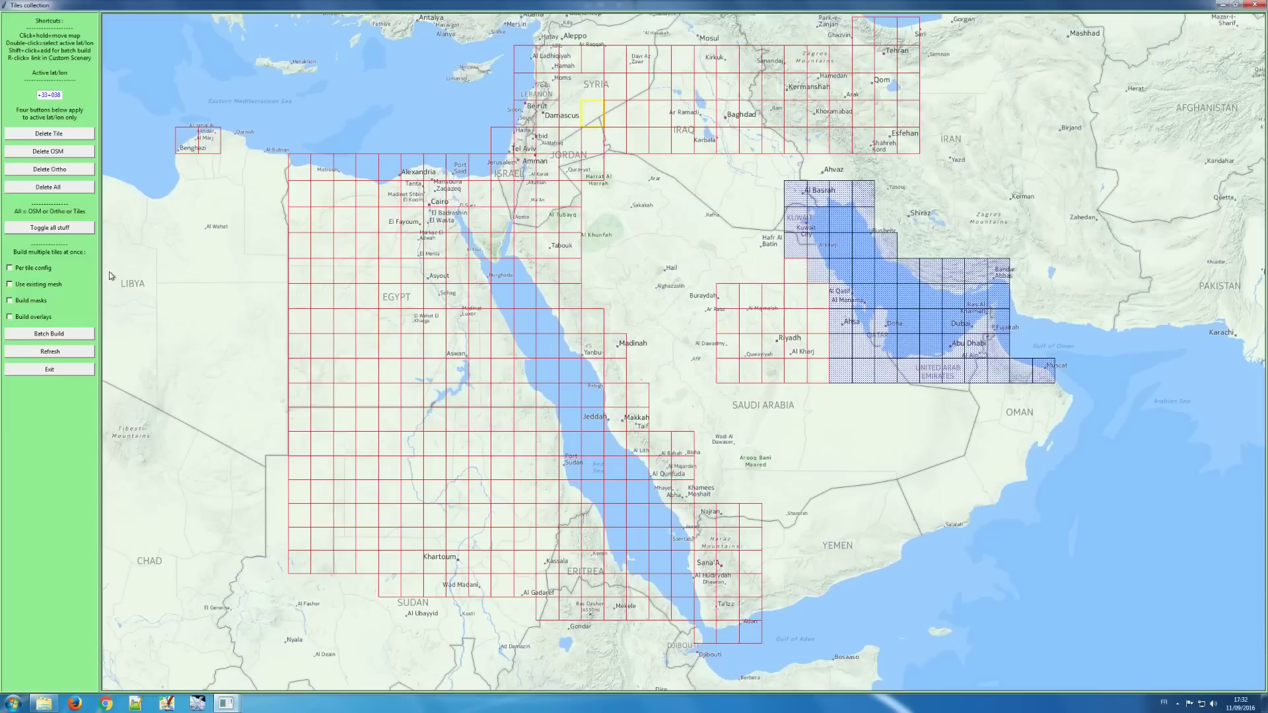
left_click(77, 370)
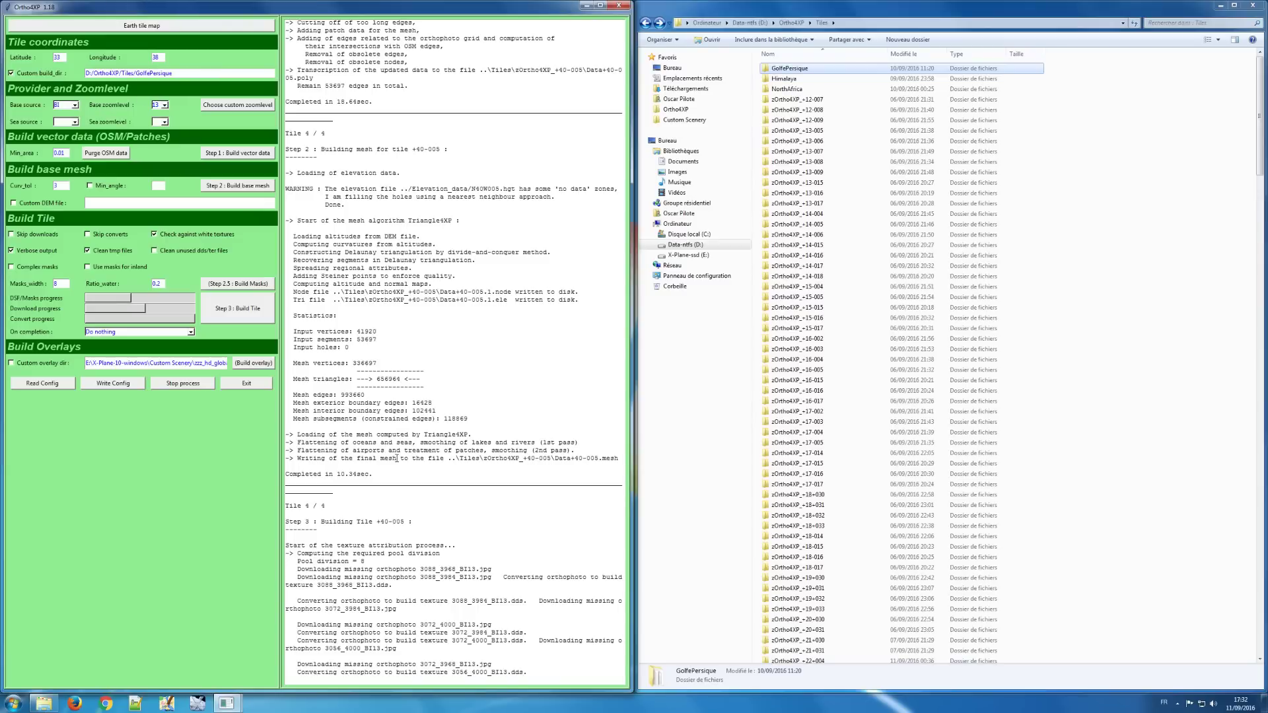
Review the batch build log for tile +40-005, from the OSM data download to the final tile build
scroll(396, 458, "up", 13)
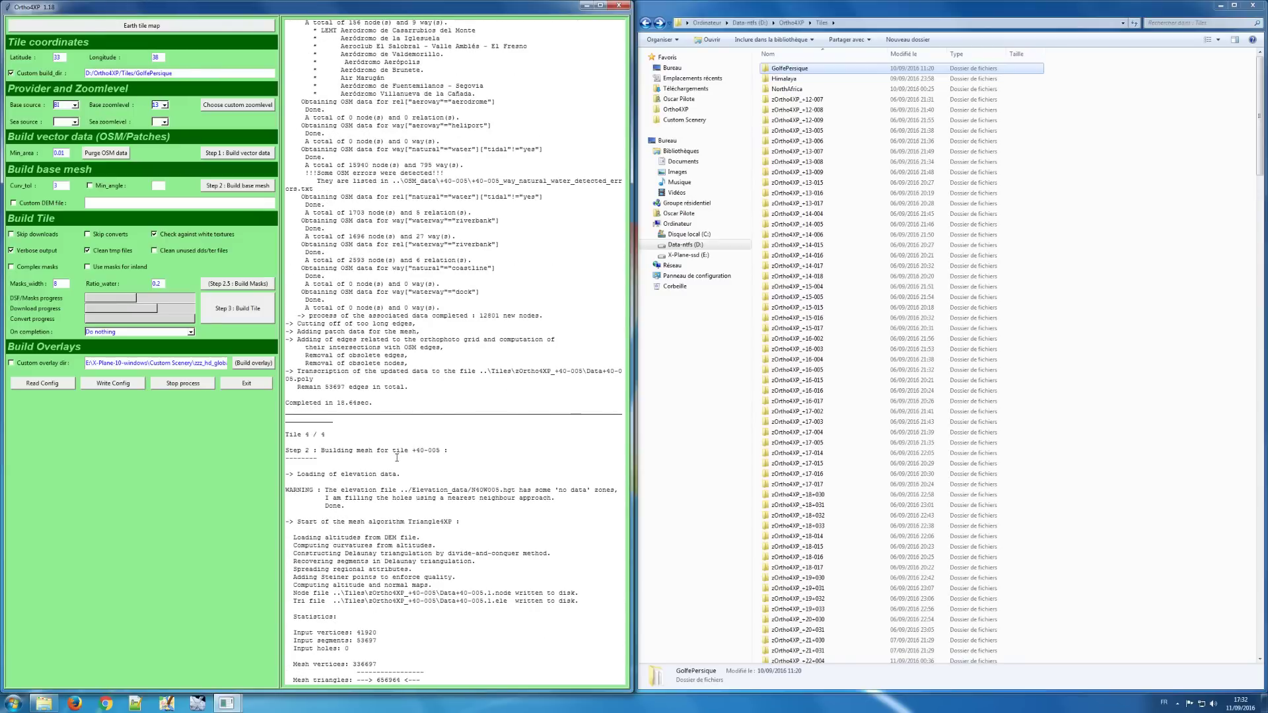
scroll(397, 457, "down", 1)
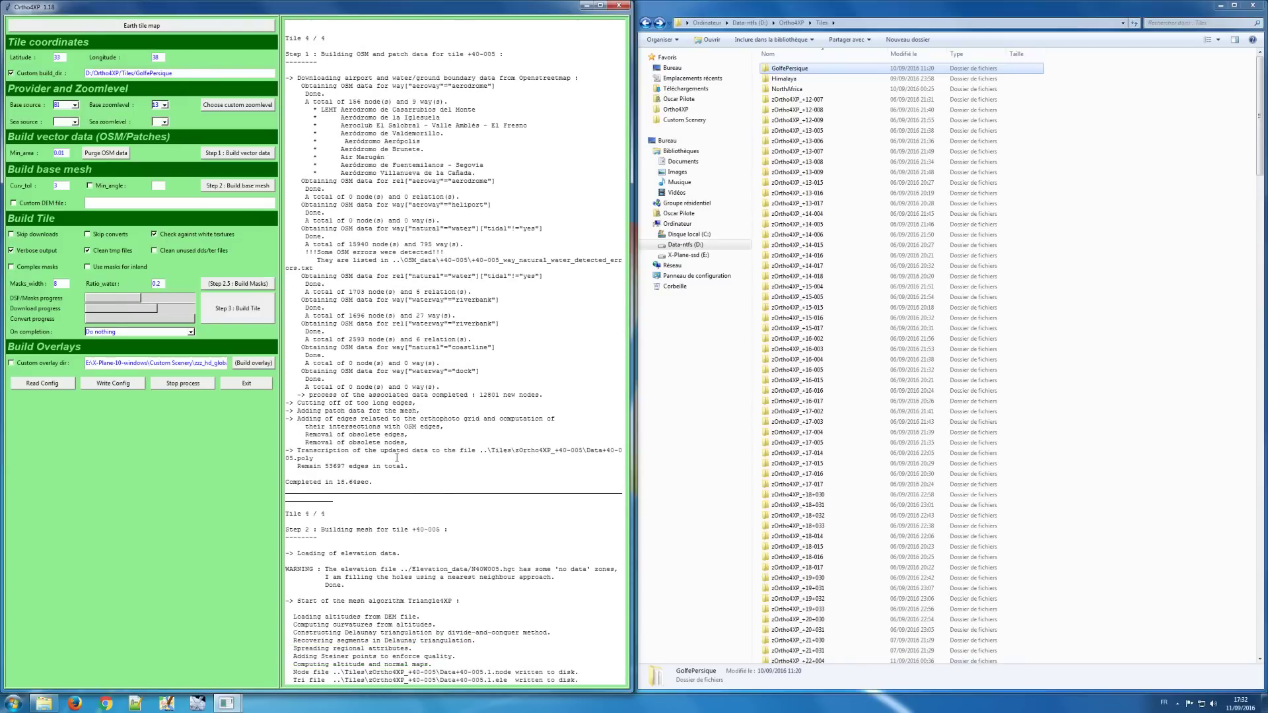
scroll(386, 415, "up", 16)
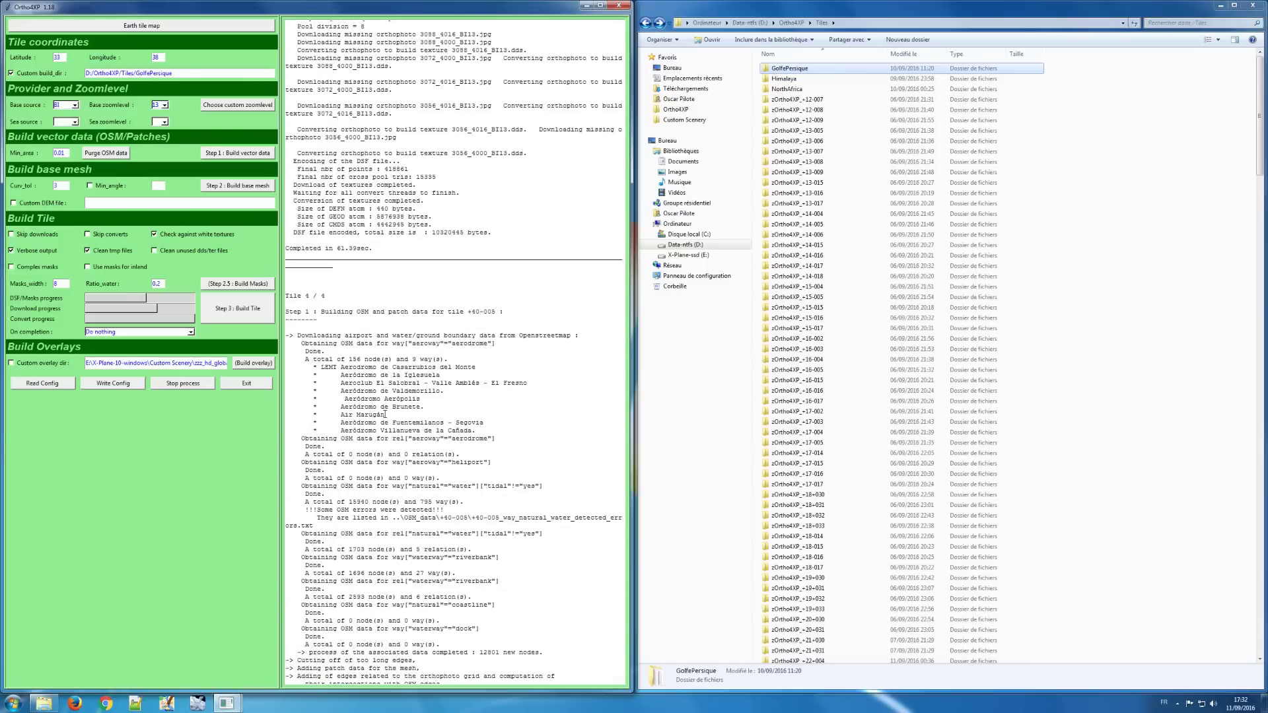
scroll(350, 231, "down", 20)
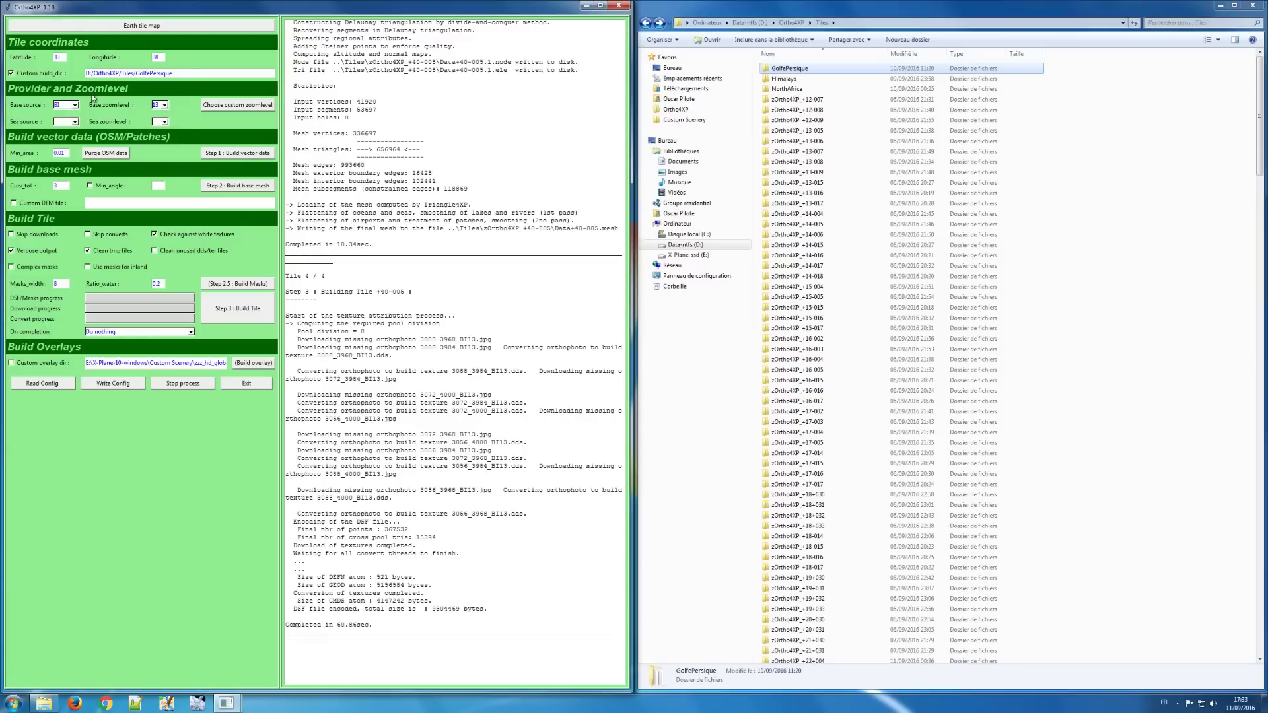
Choose tile +46+006 on the Earth tile map as the active tile and turn off the custom build directory
left_click(79, 25)
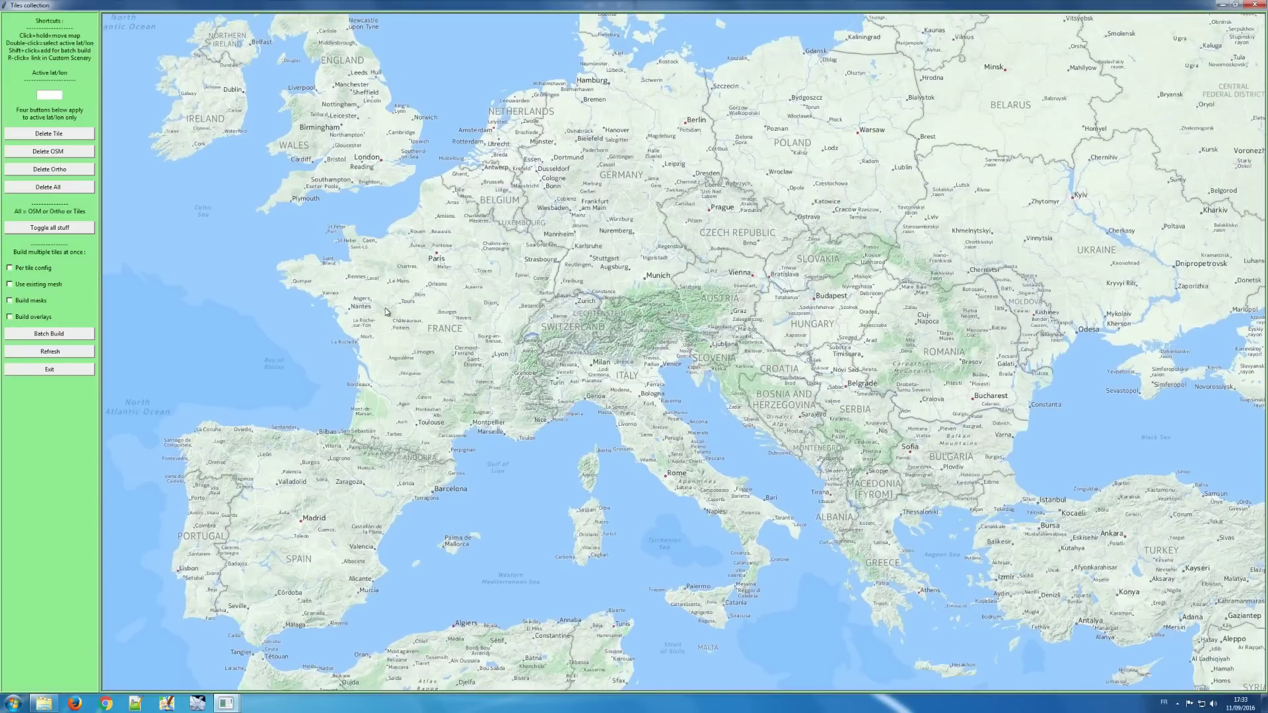
double_click(522, 345)
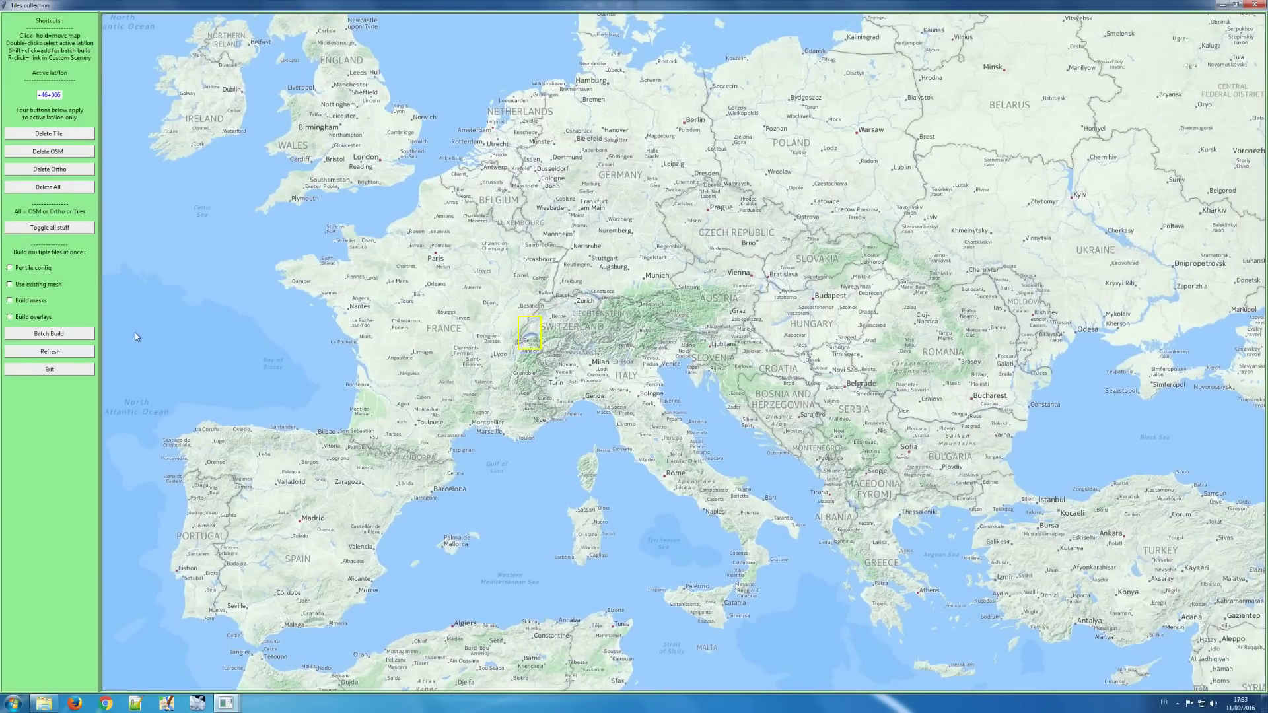
left_click(65, 370)
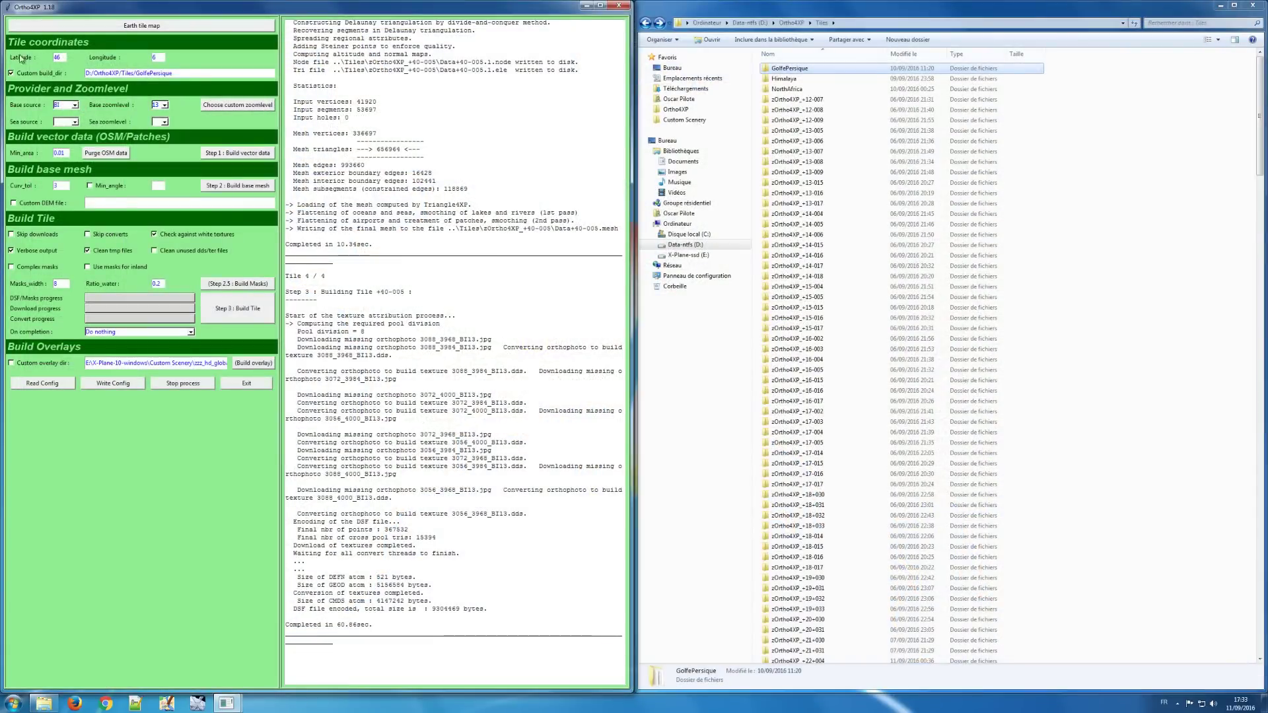
left_click(11, 73)
Open the custom zoomlevel window and preview the tile around Lake Geneva with the OSM source at zoomlevel 11
left_click(222, 105)
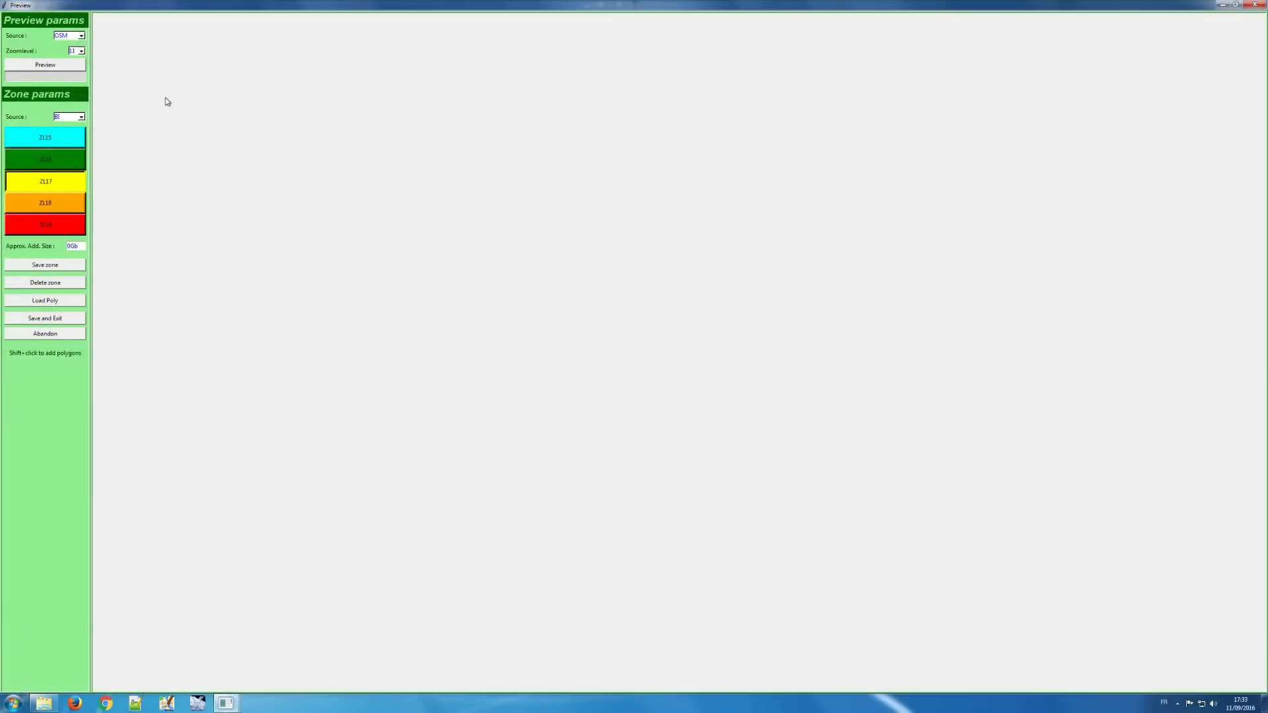
left_click(45, 65)
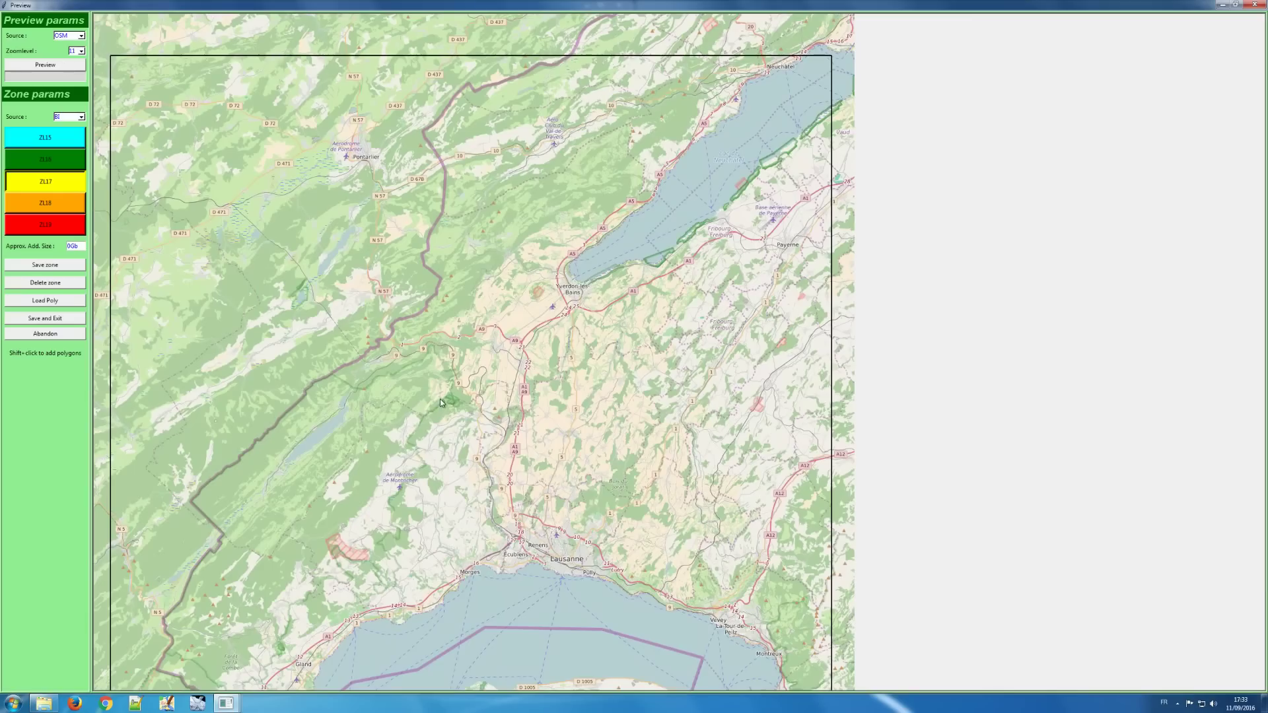
scroll(440, 399, "down", 5)
scroll(403, 368, "down", 7)
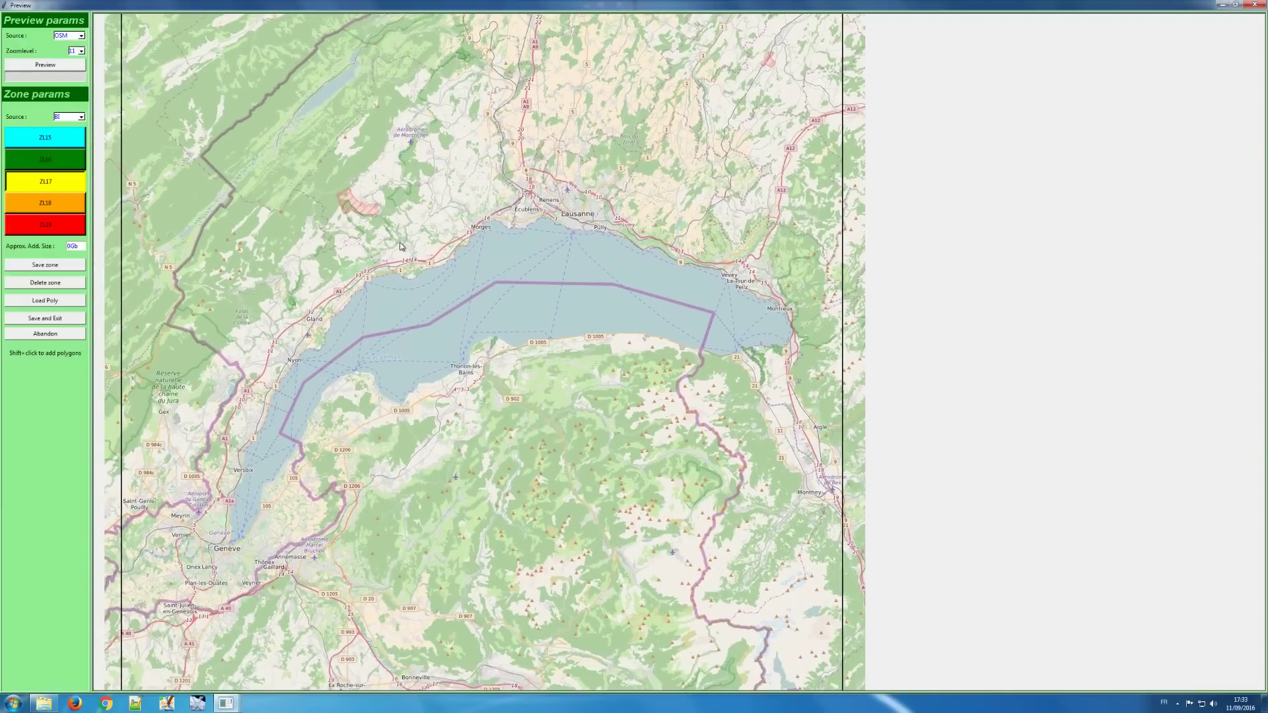
scroll(308, 328, "down", 2)
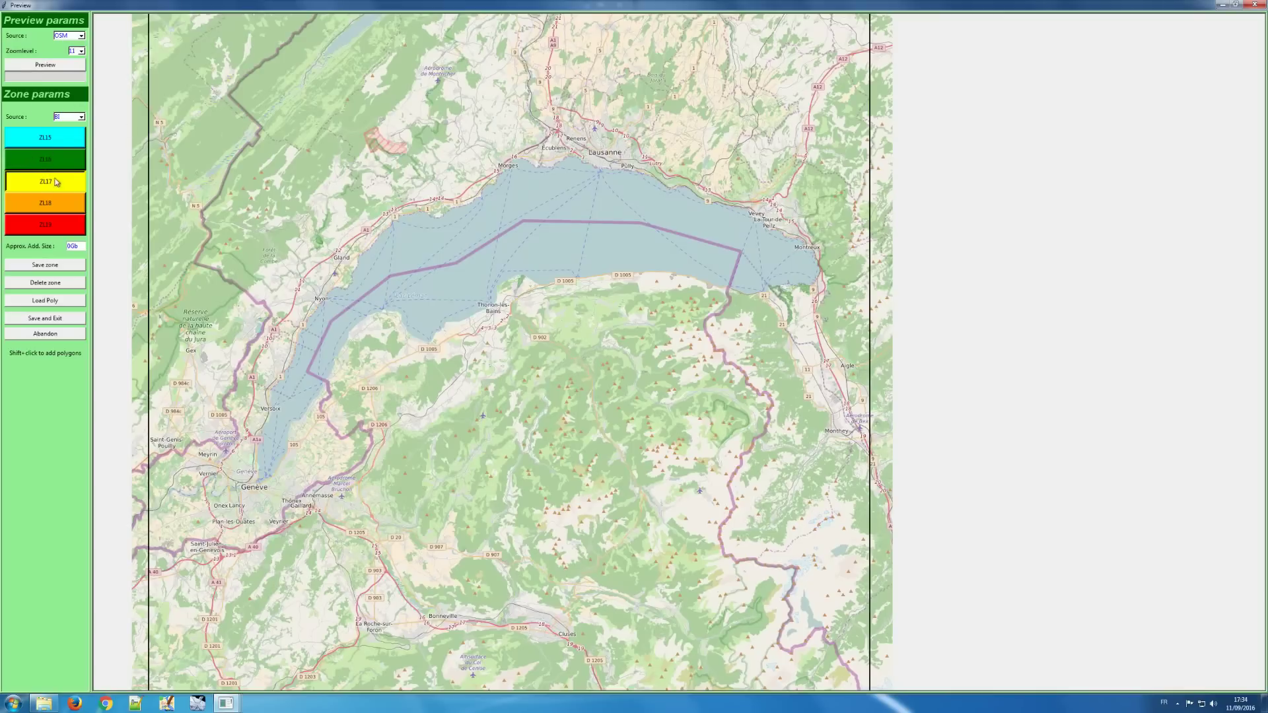
Set the source of the custom zone to GO2
left_click(58, 116)
mouse_move(82, 135)
left_mouse_down()
mouse_move(82, 186)
mouse_move(80, 135)
left_mouse_up()
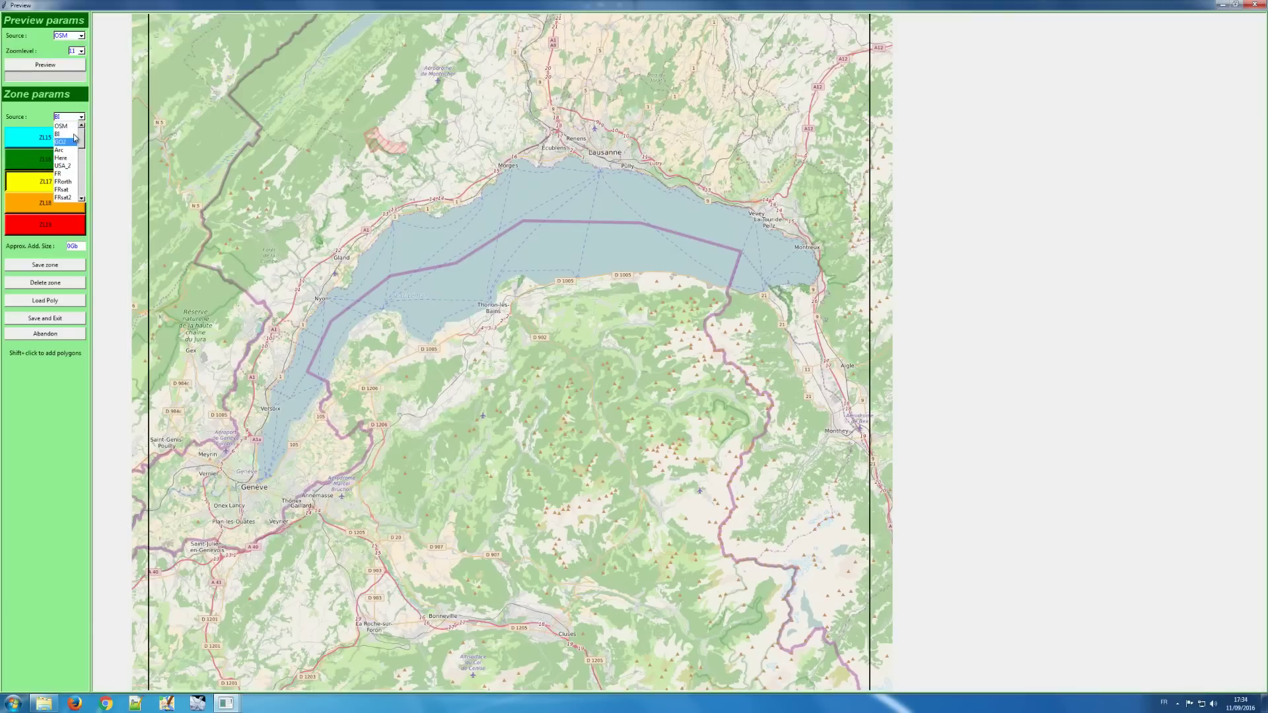
left_click(71, 141)
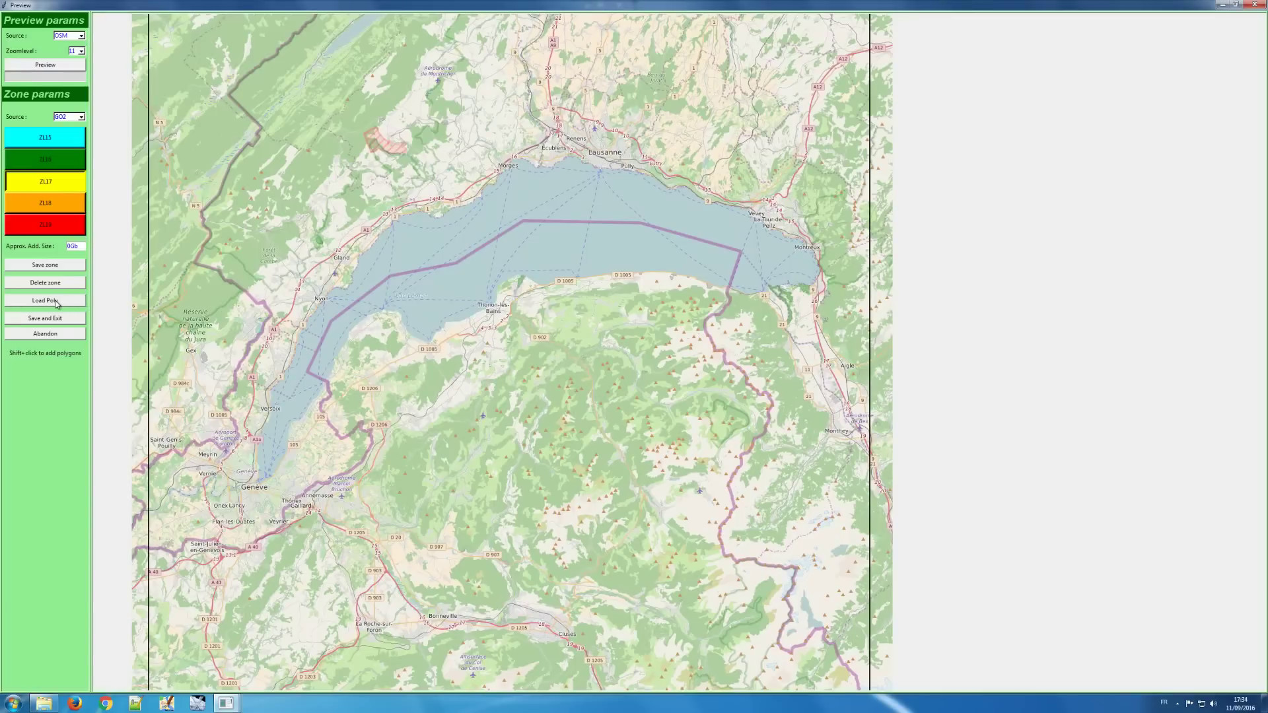
Load Switzerland.poly from the Ortho4XP folder and save it as a ZL17 zone, closing the preview window
left_click(57, 302)
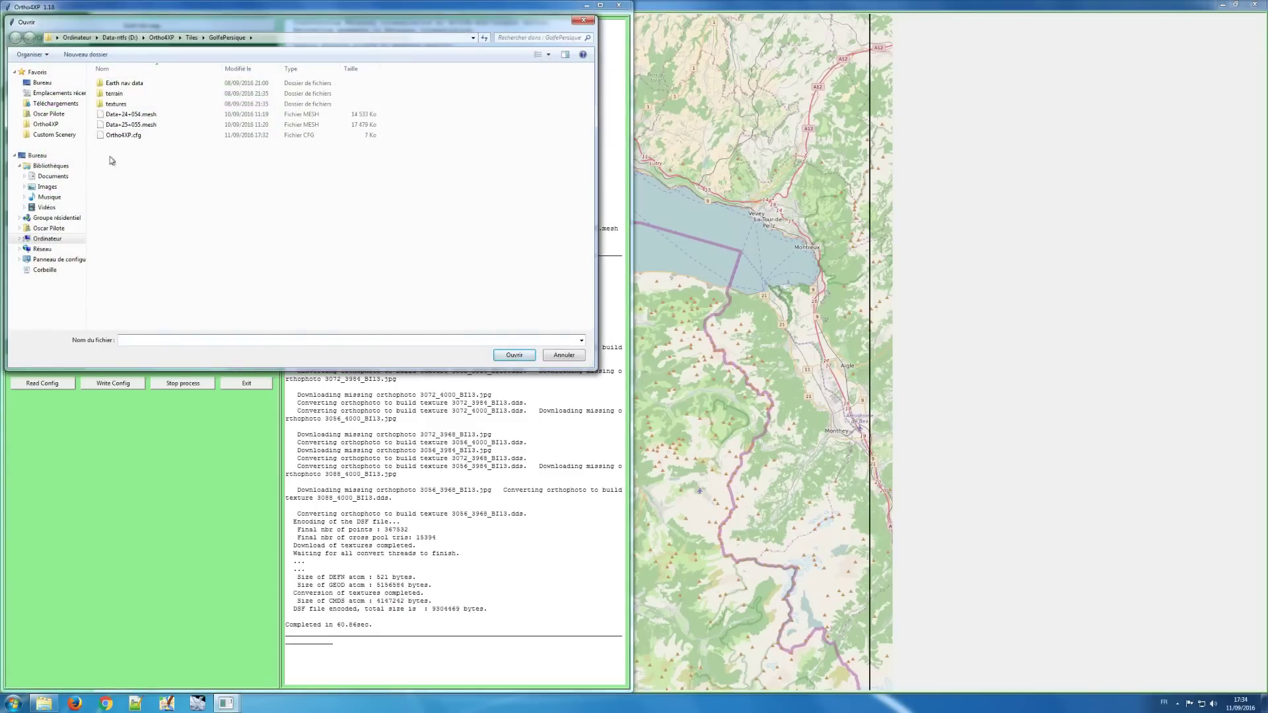
left_click(165, 38)
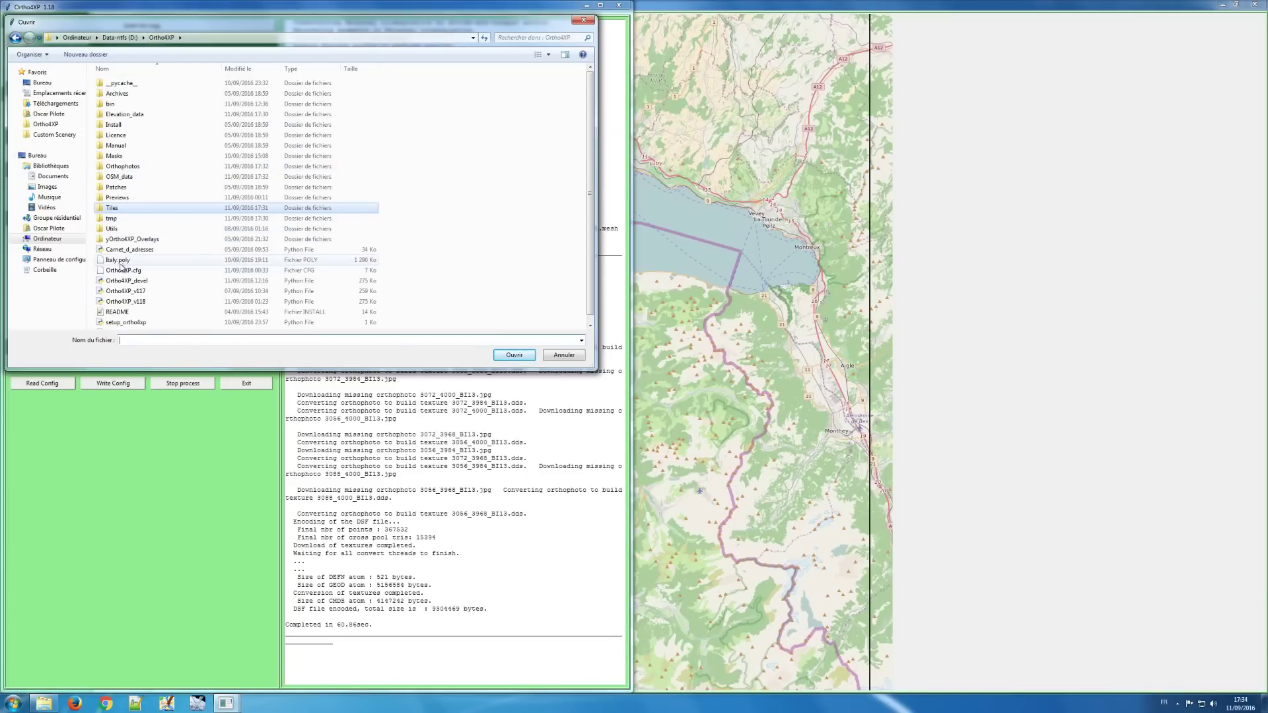
left_click(121, 262)
scroll(196, 316, "down", 1)
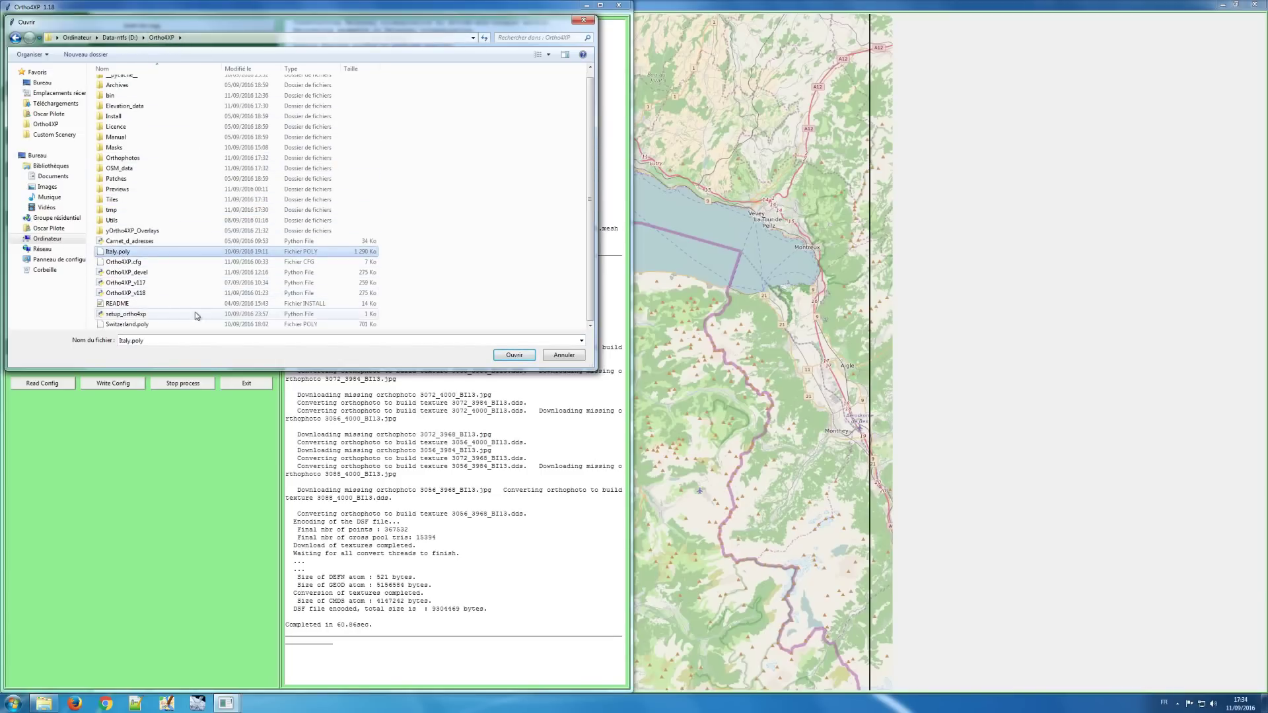
left_click(137, 325)
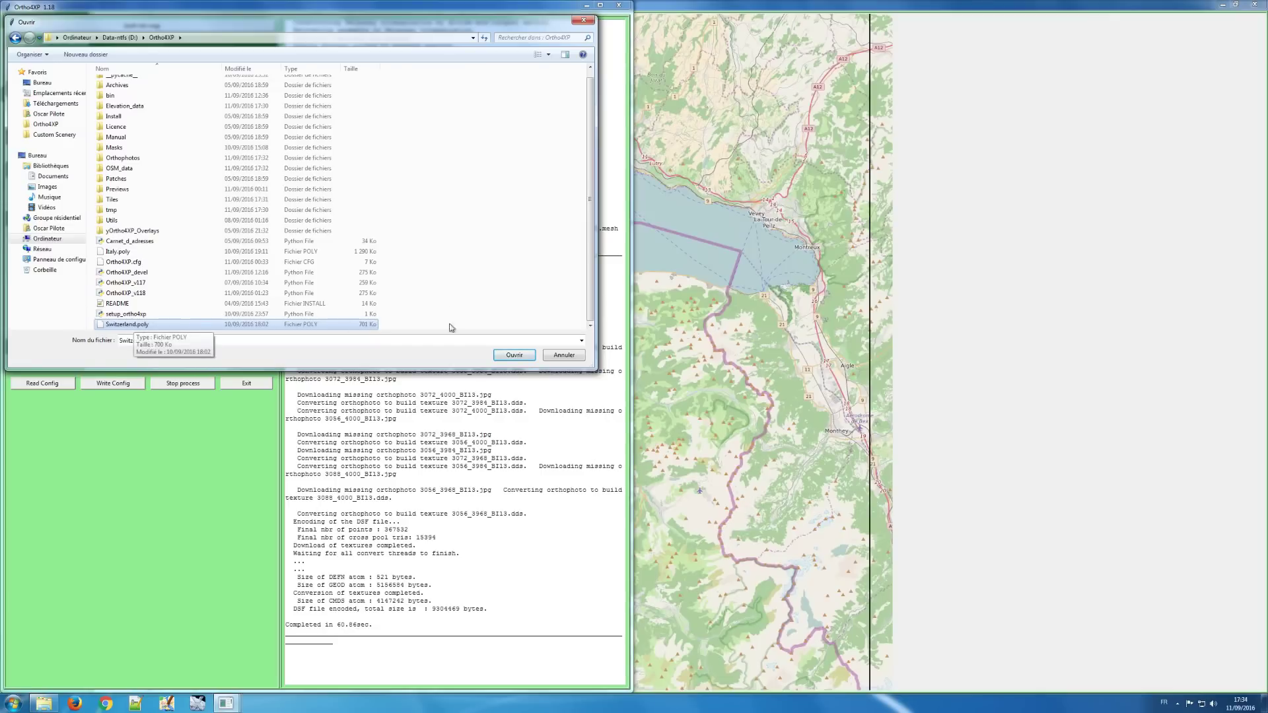
left_click(516, 355)
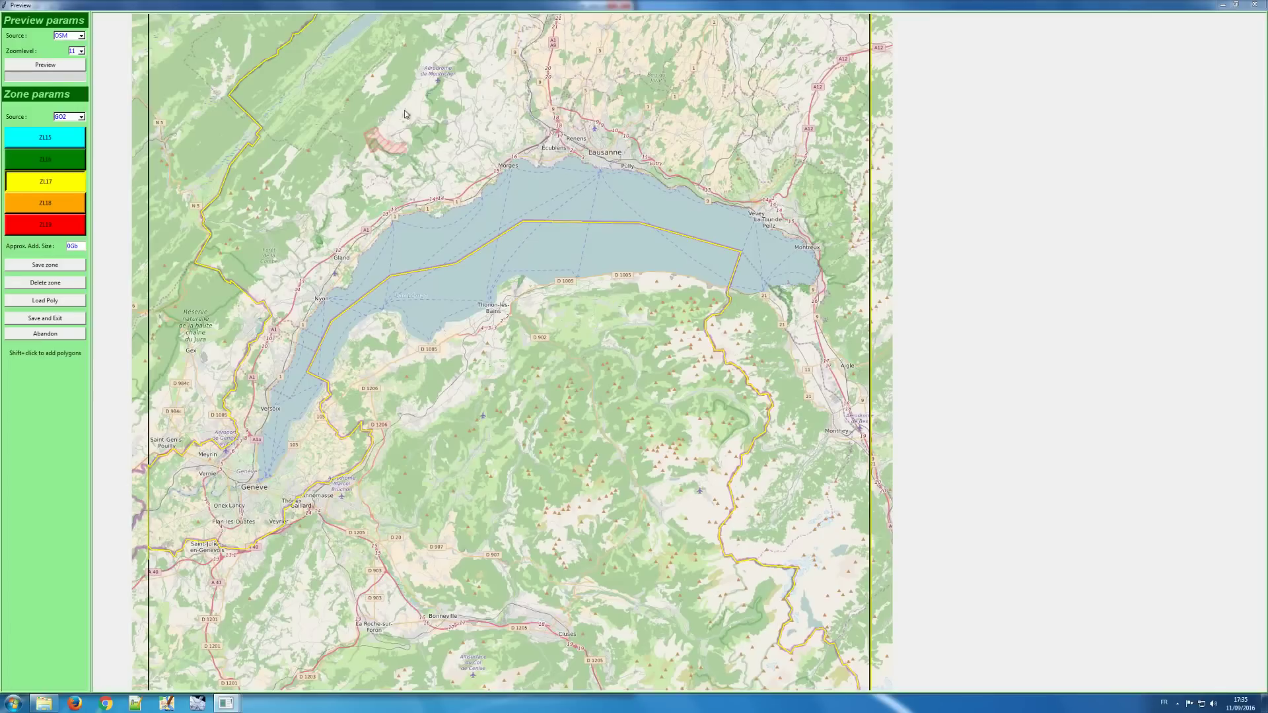
left_click(75, 266)
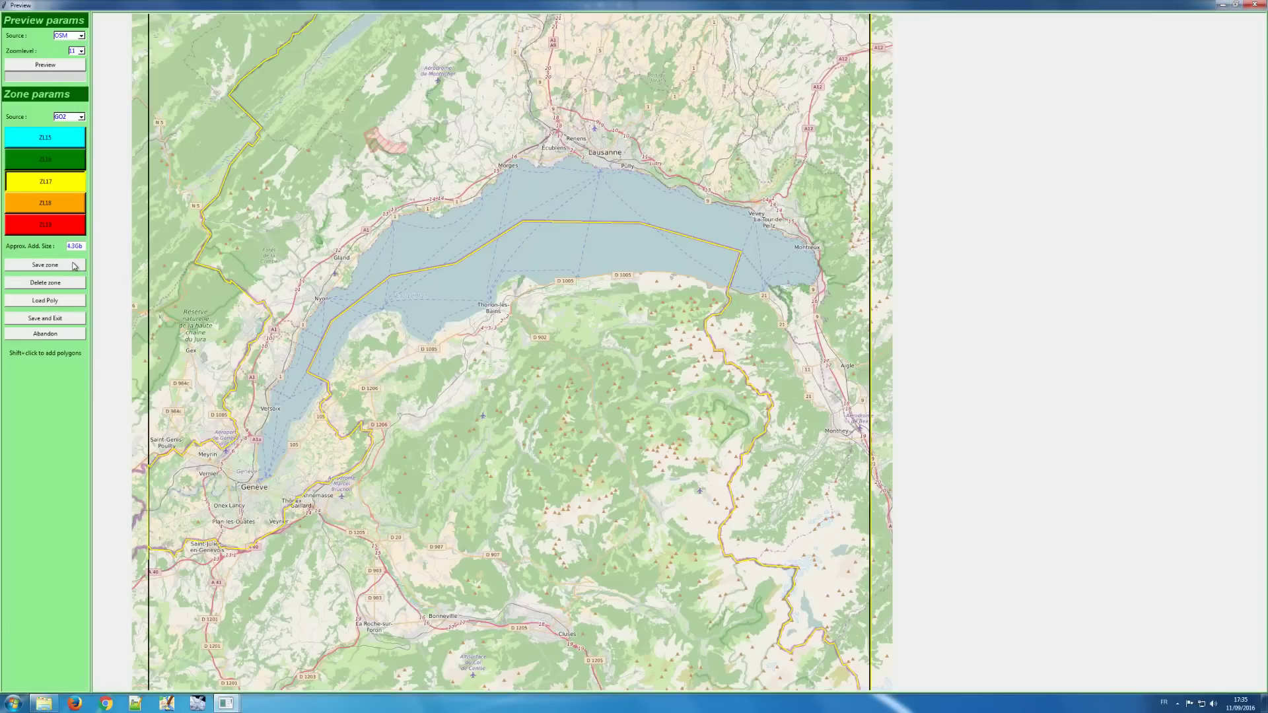
left_click(70, 318)
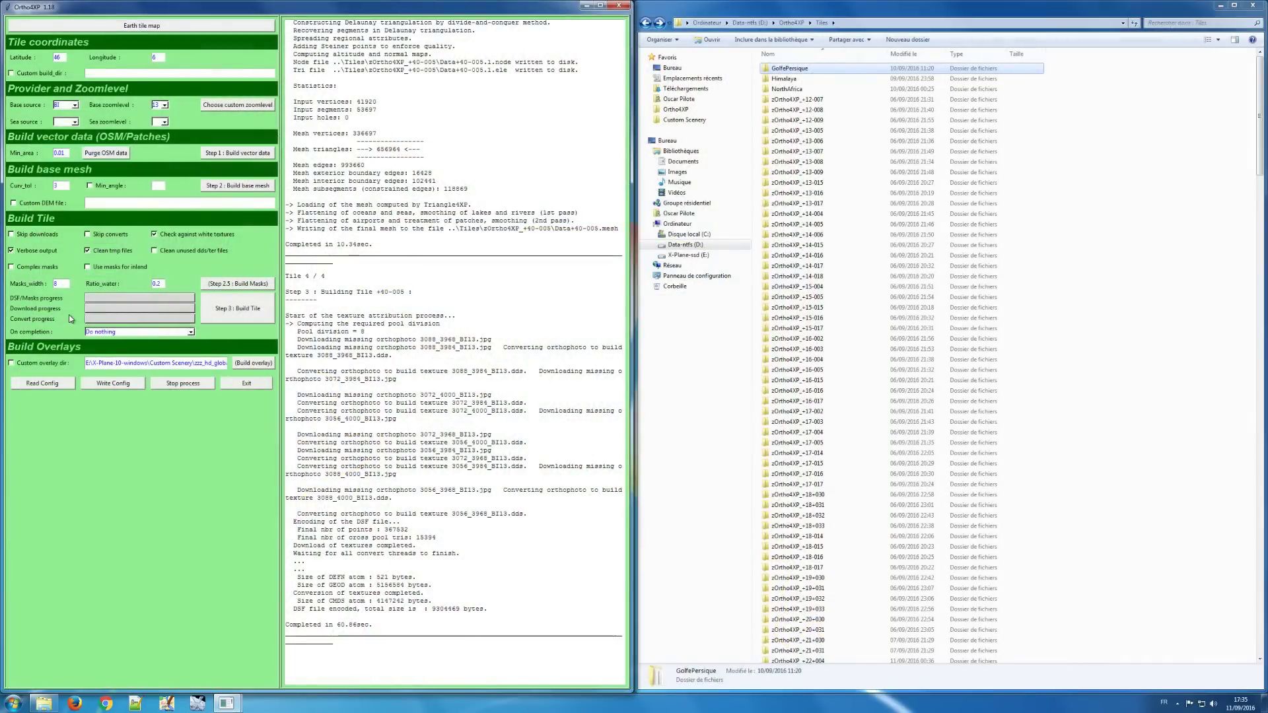
Set the base source to FR and the base zoomlevel to 17
left_click(76, 106)
left_click(67, 153)
left_click(164, 105)
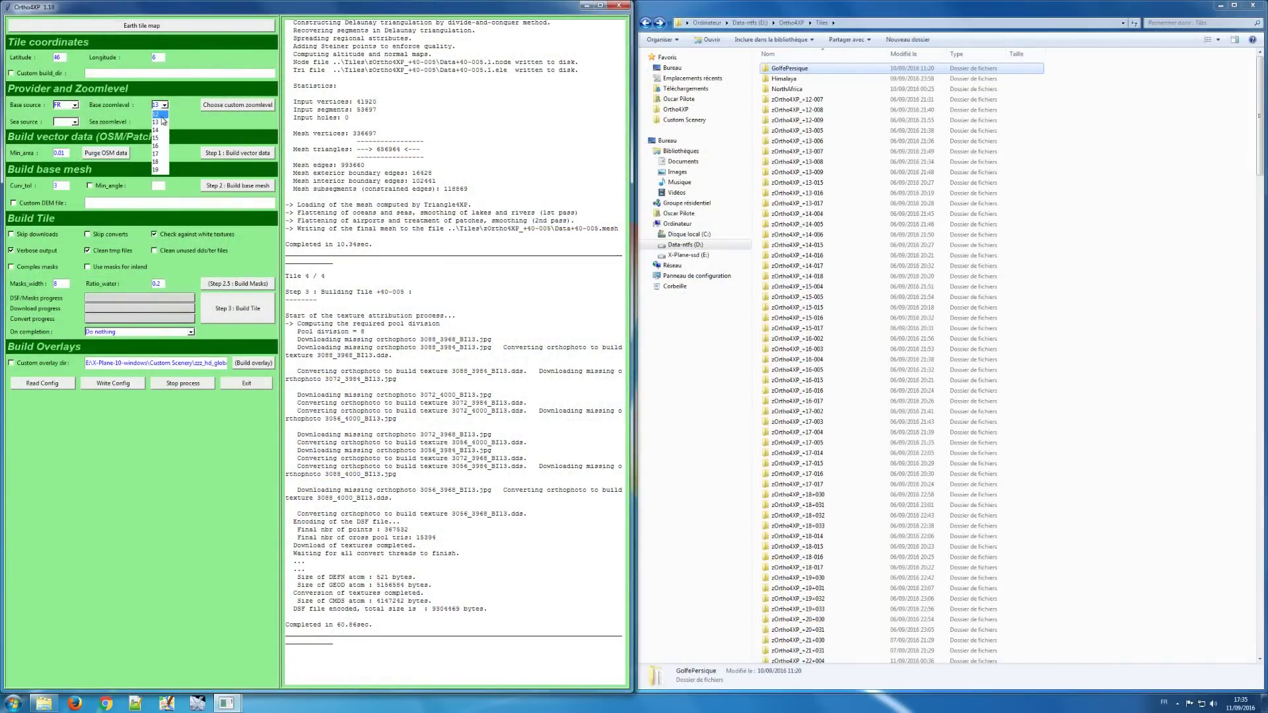
left_click(162, 153)
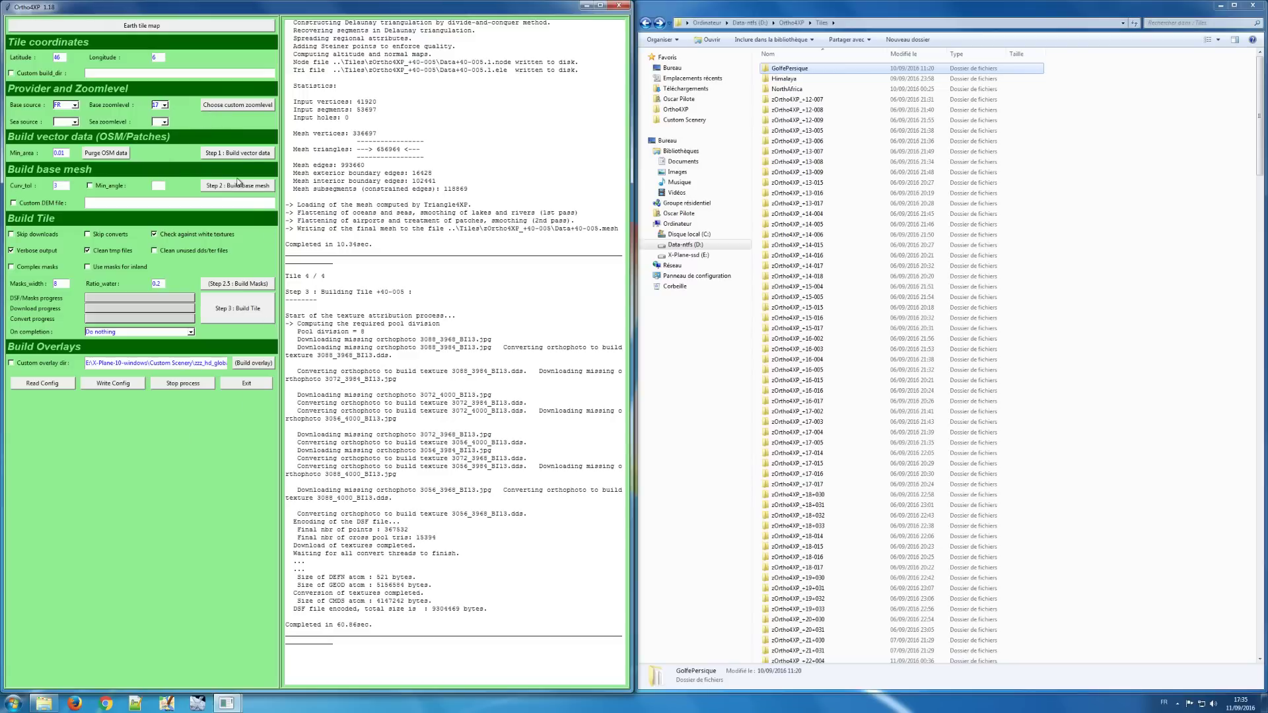
Preview the tile in the custom zoomlevel window again, check the saved Switzerland zone, and abandon the window
left_click(232, 107)
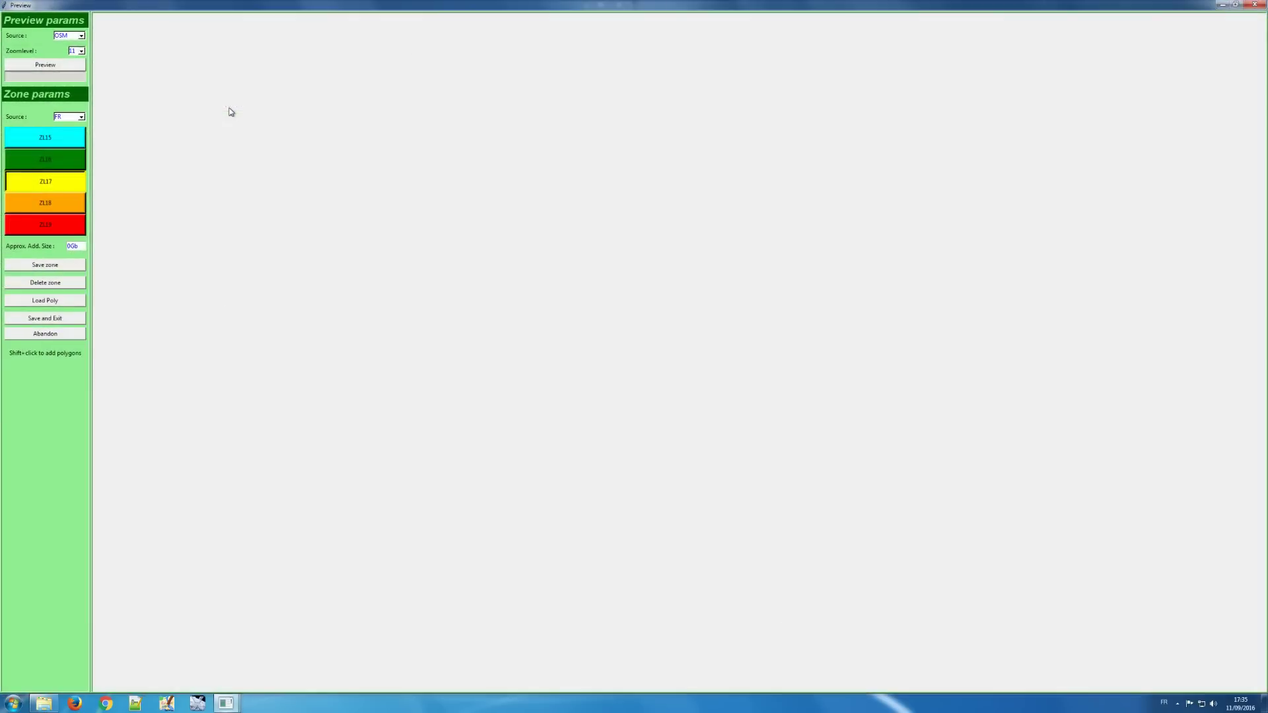
left_click(60, 66)
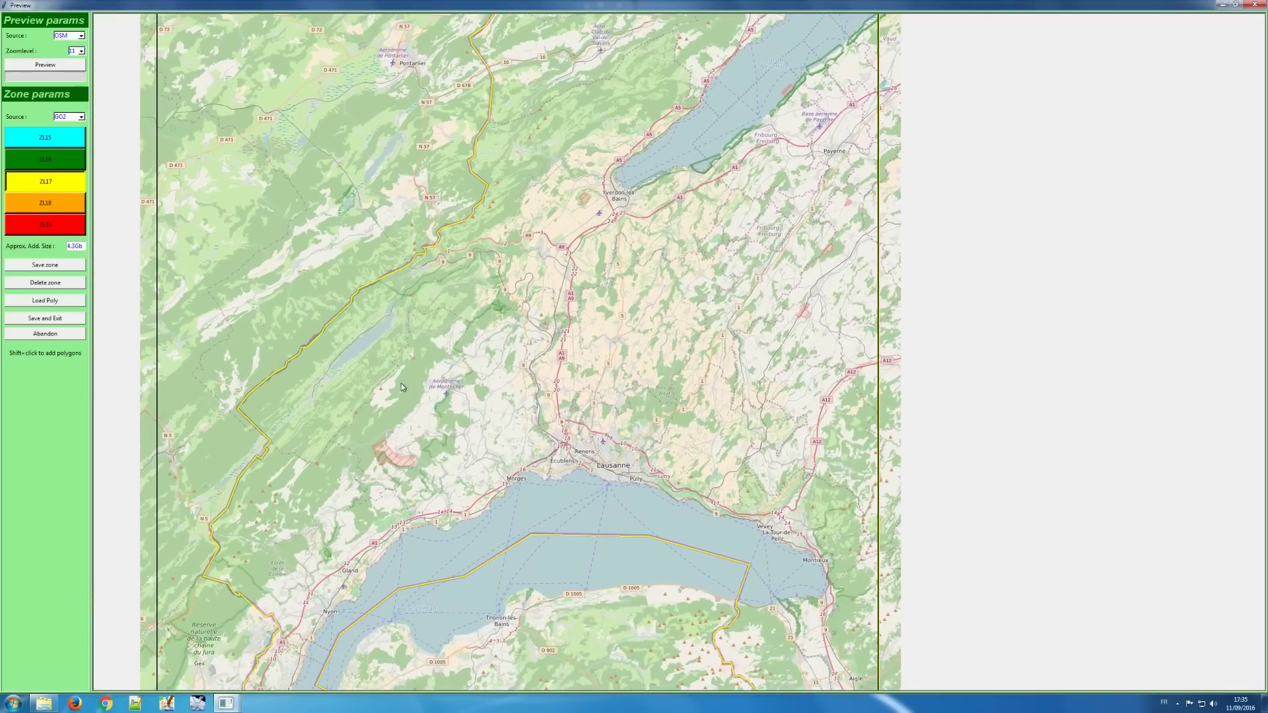
left_click_drag(401, 383, 319, 342)
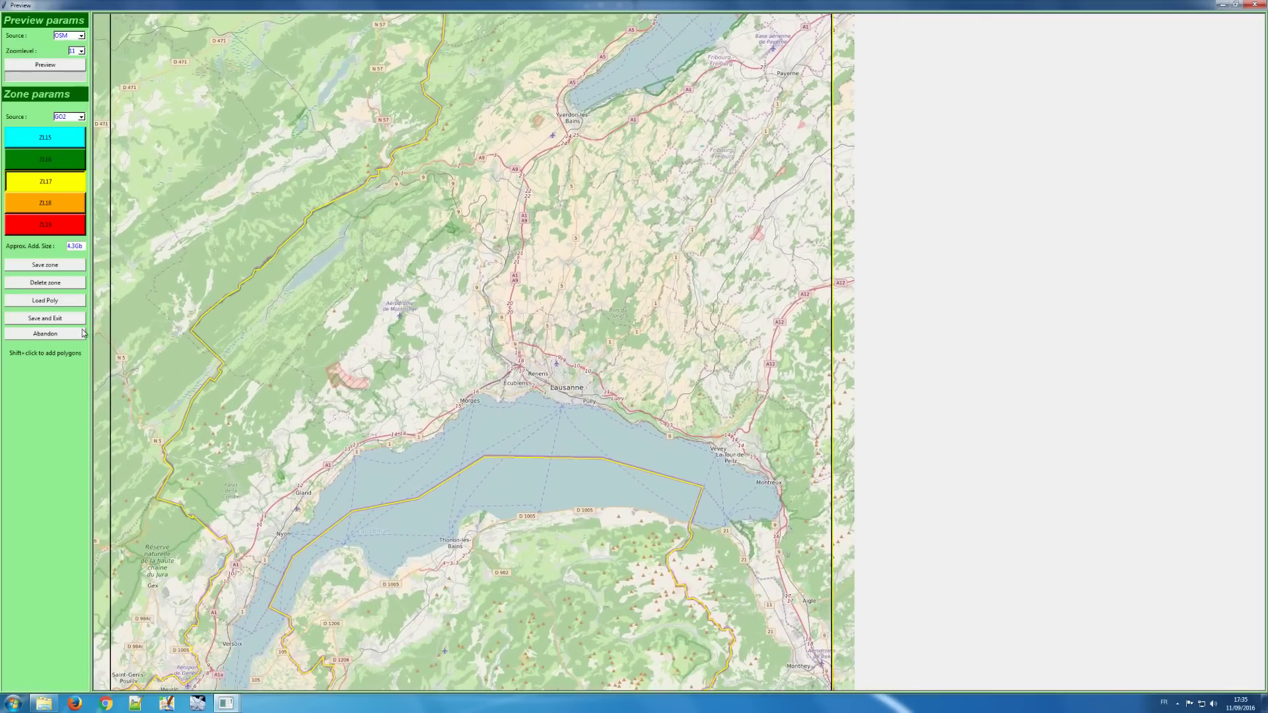
left_click(59, 334)
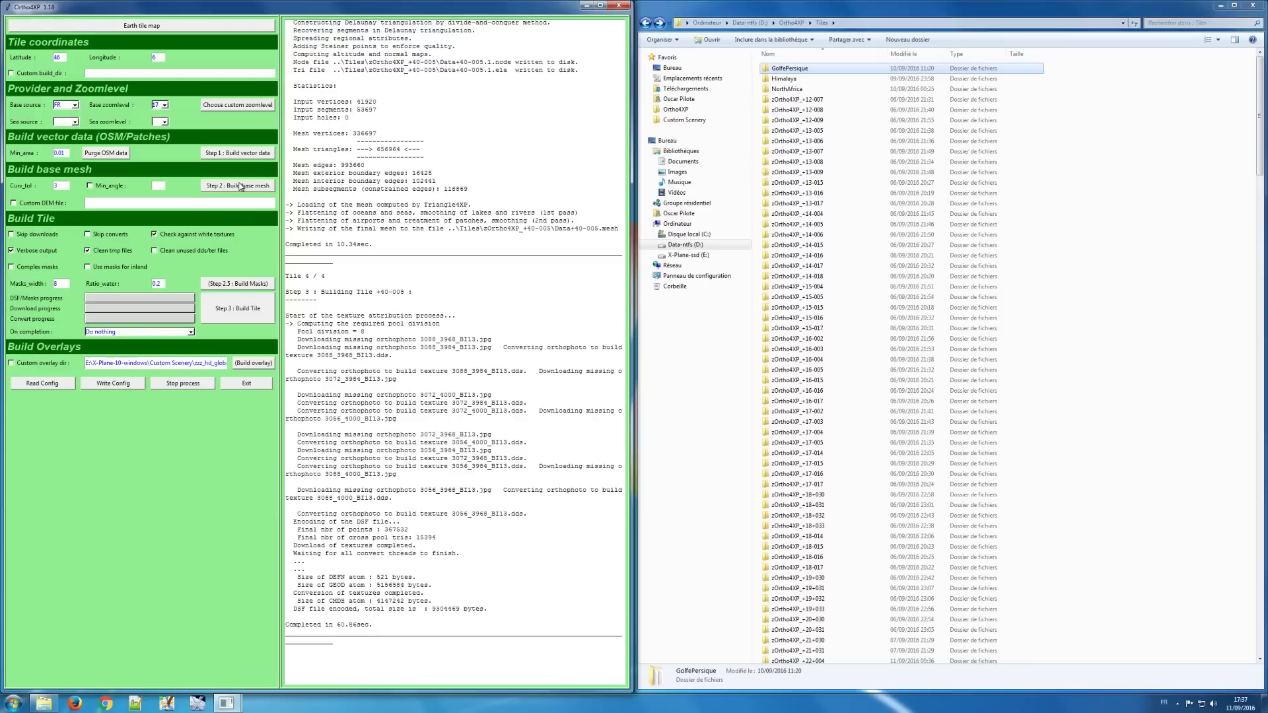
Reopen the Earth tile map and check the built tiles across Spain, the Alps and North Africa
left_click(150, 26)
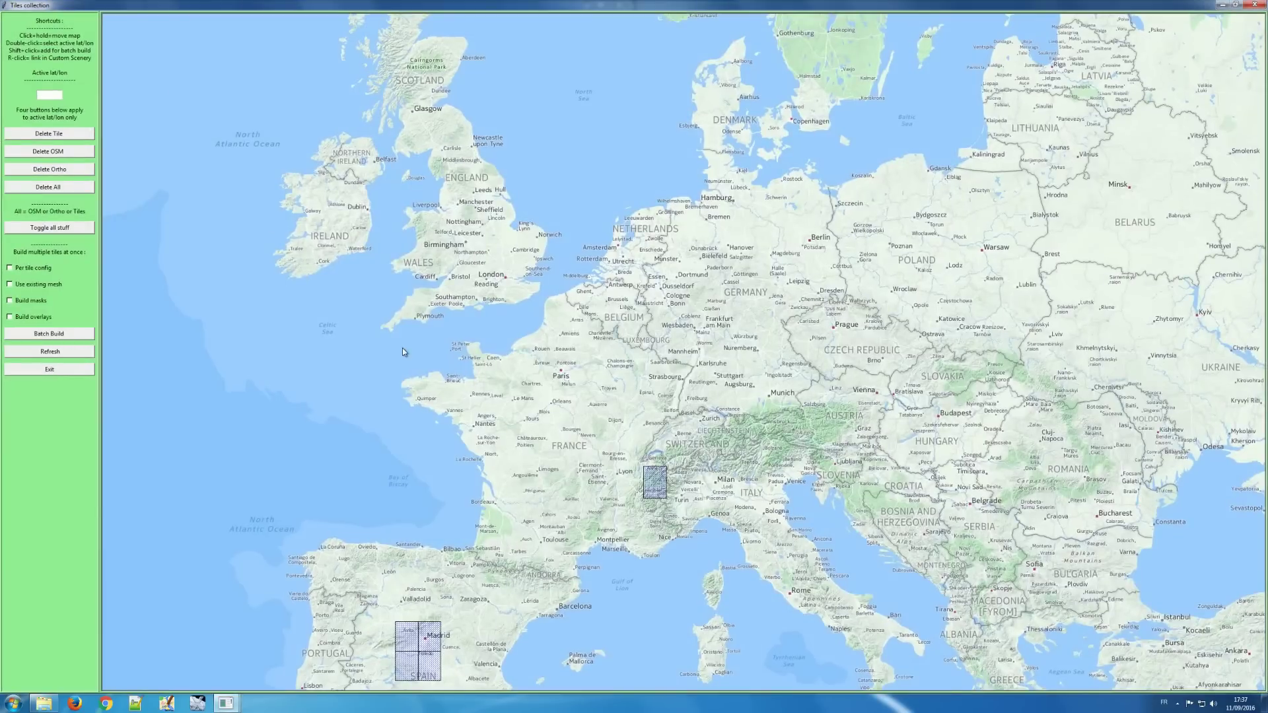
left_click_drag(402, 347, 327, 251)
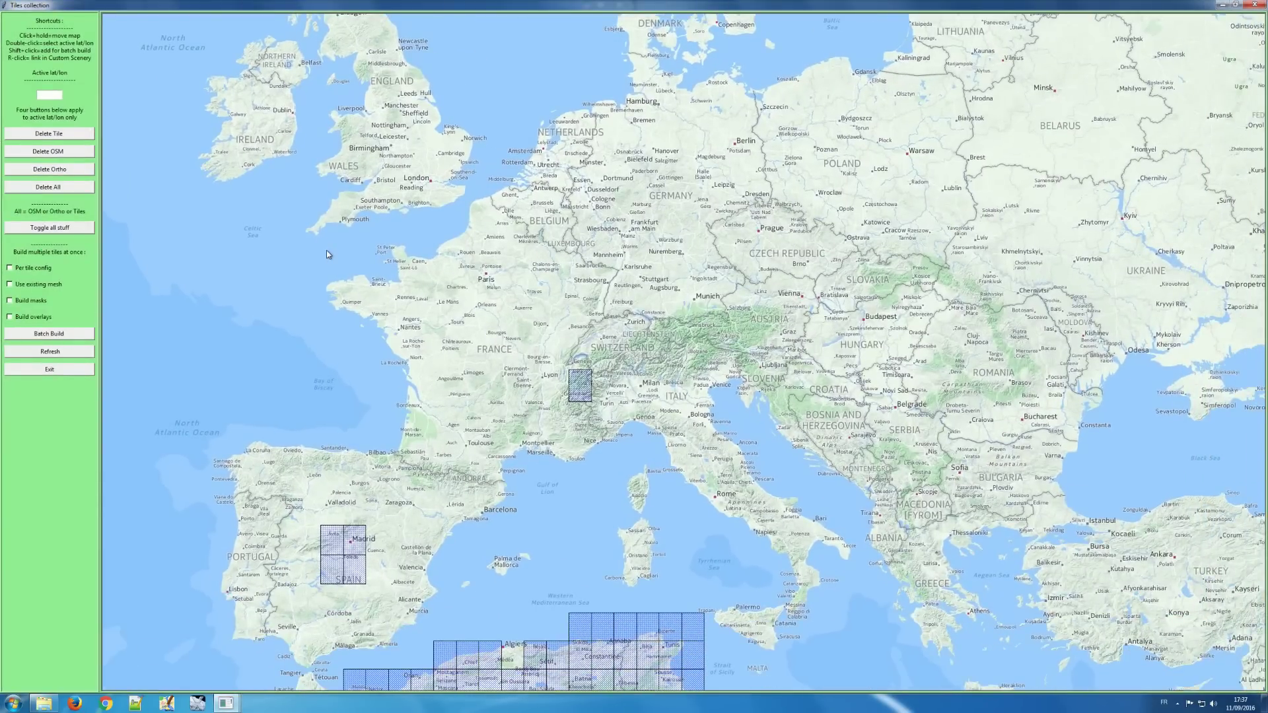
left_click_drag(394, 329, 344, 258)
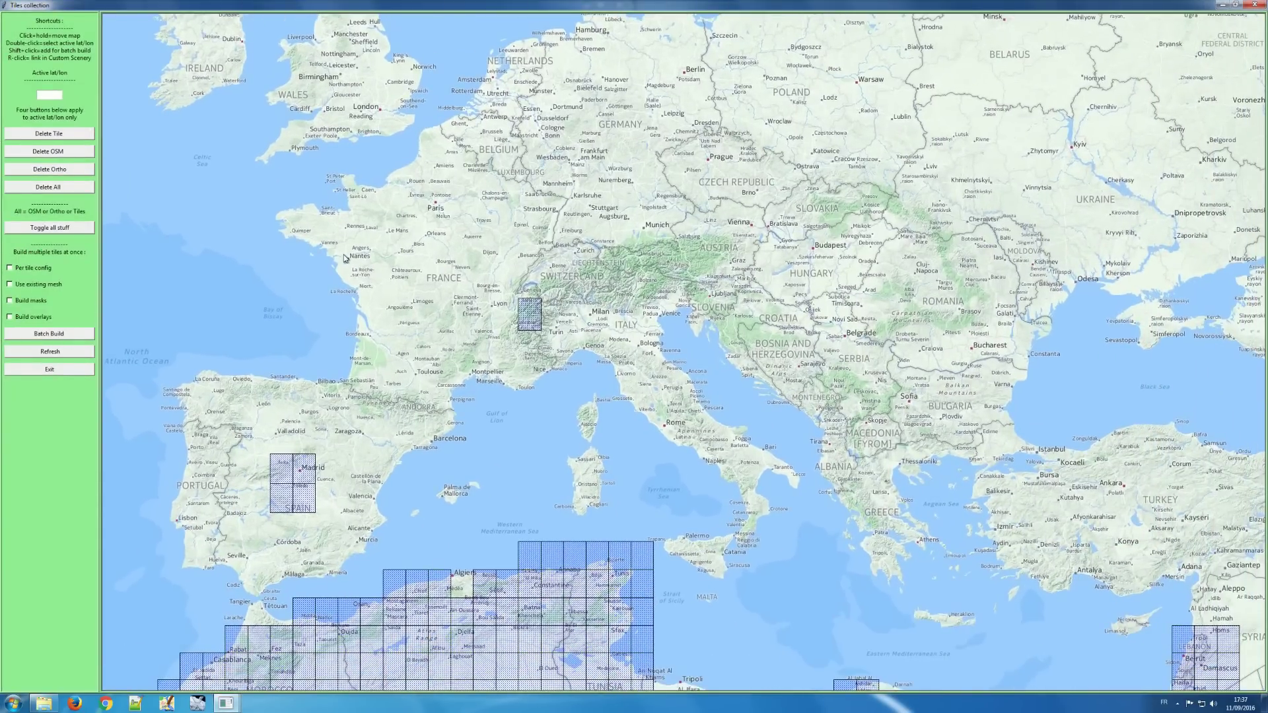